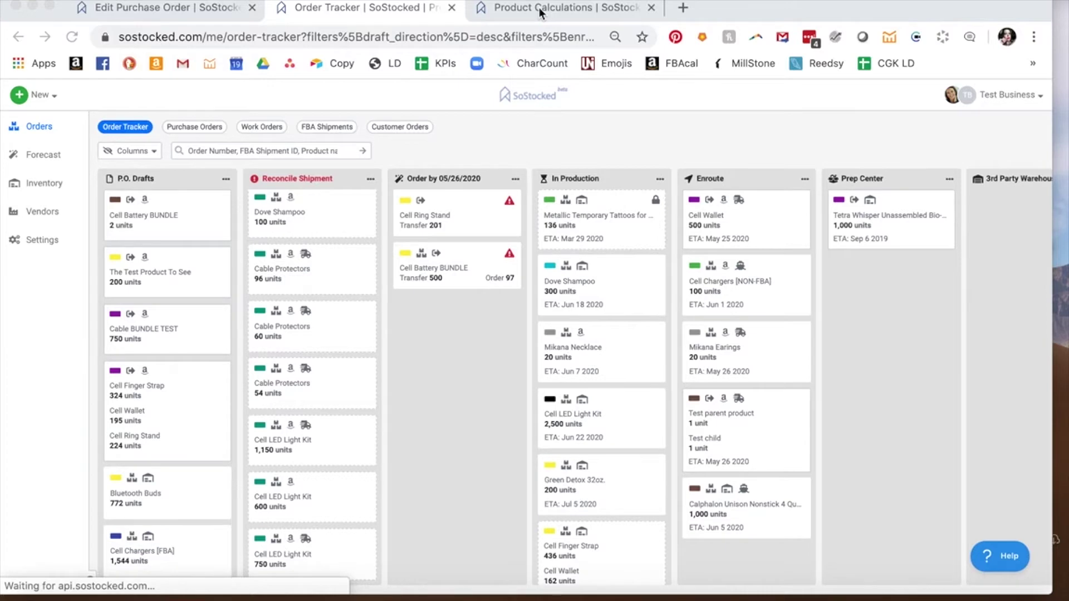
Switch to the Product Calculations forecast page
{"action": "left_click", "coordinate": [540, 12]}
Expand the Cell LED Light Kit US forecast details and review its calculation variables
{"action": "scroll", "coordinate": [463, 532], "scroll_direction": "down", "scroll_amount": 5}
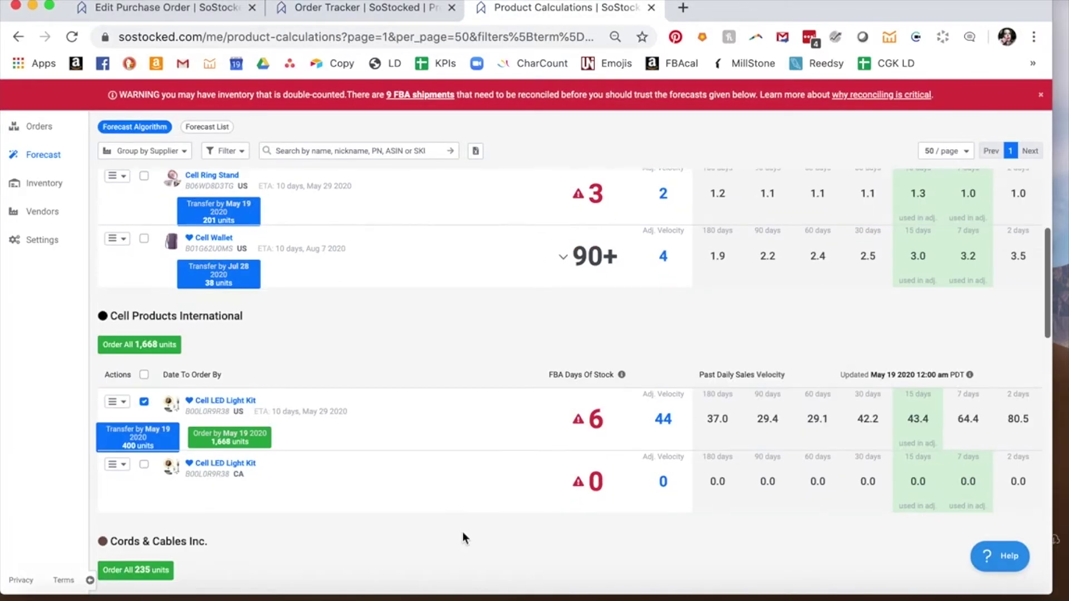
{"action": "left_click", "coordinate": [608, 435]}
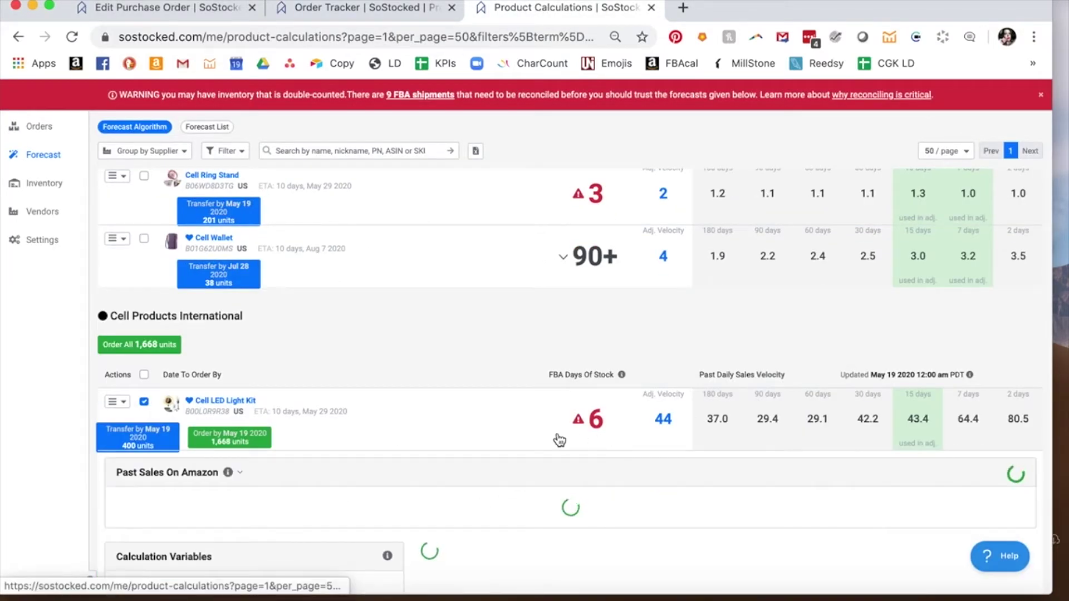
{"action": "scroll", "coordinate": [400, 453], "scroll_direction": "down", "scroll_amount": 2}
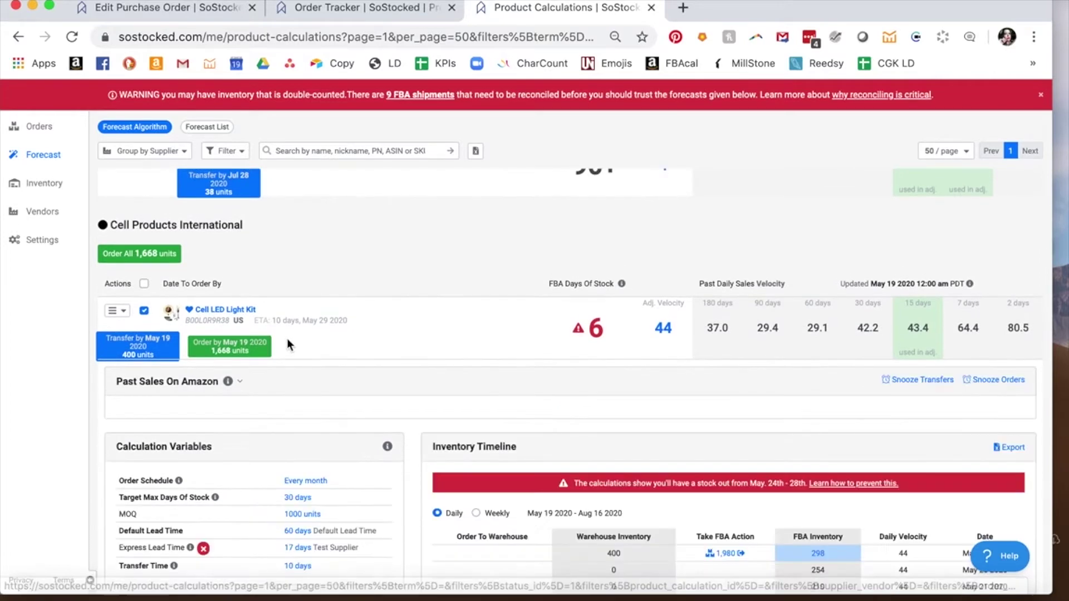
{"action": "scroll", "coordinate": [378, 530], "scroll_direction": "down", "scroll_amount": 10}
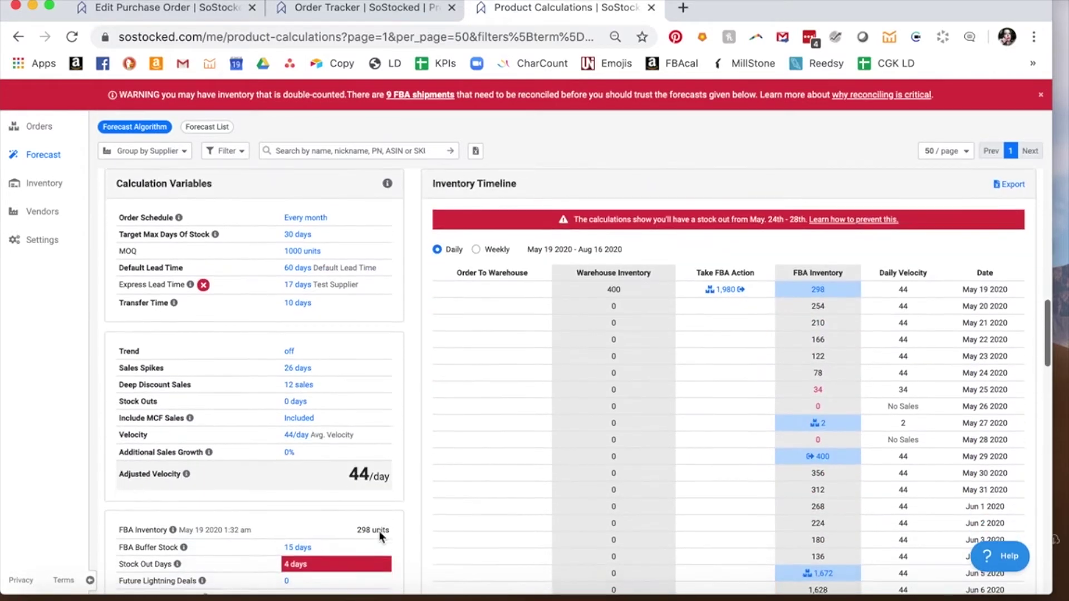
{"action": "scroll", "coordinate": [378, 530], "scroll_direction": "down", "scroll_amount": 3}
{"action": "mouse_move", "coordinate": [817, 233]}
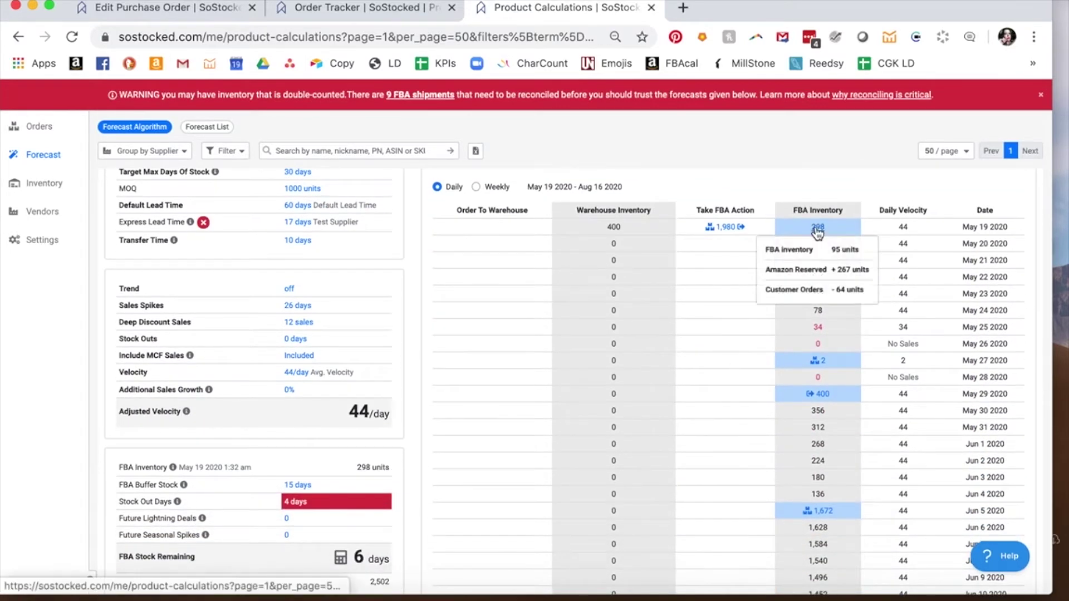
{"action": "scroll", "coordinate": [813, 518], "scroll_direction": "down", "scroll_amount": 2}
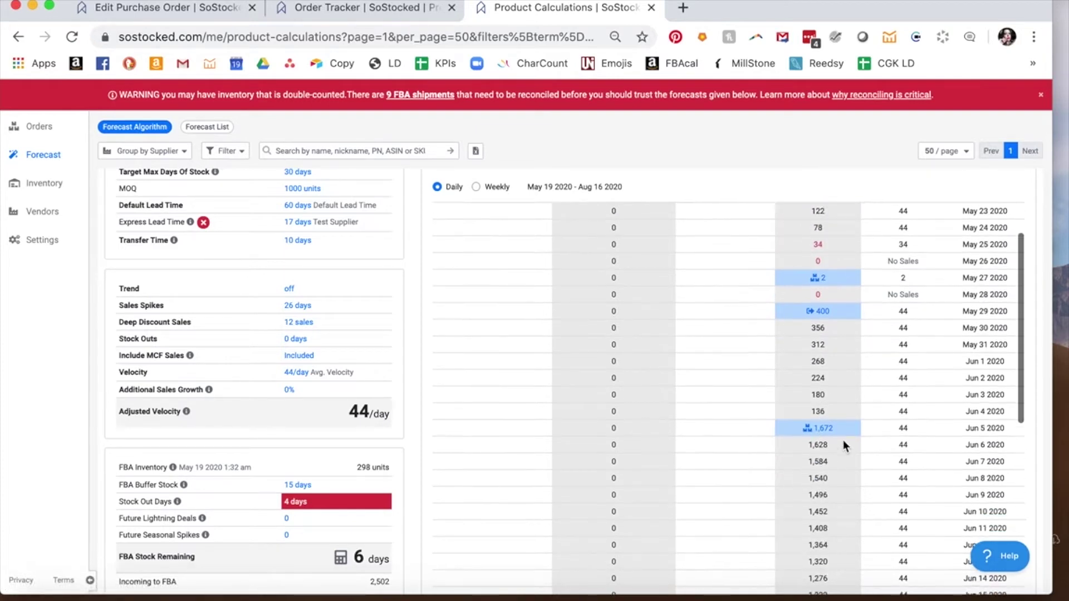
{"action": "mouse_move", "coordinate": [826, 437]}
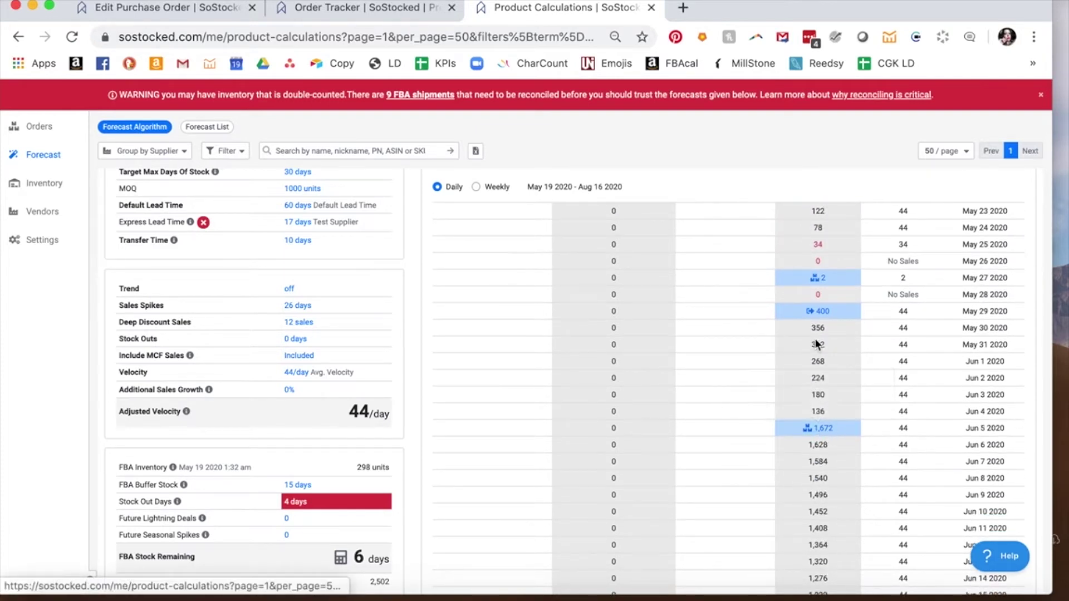
{"action": "scroll", "coordinate": [816, 389], "scroll_direction": "down", "scroll_amount": 6}
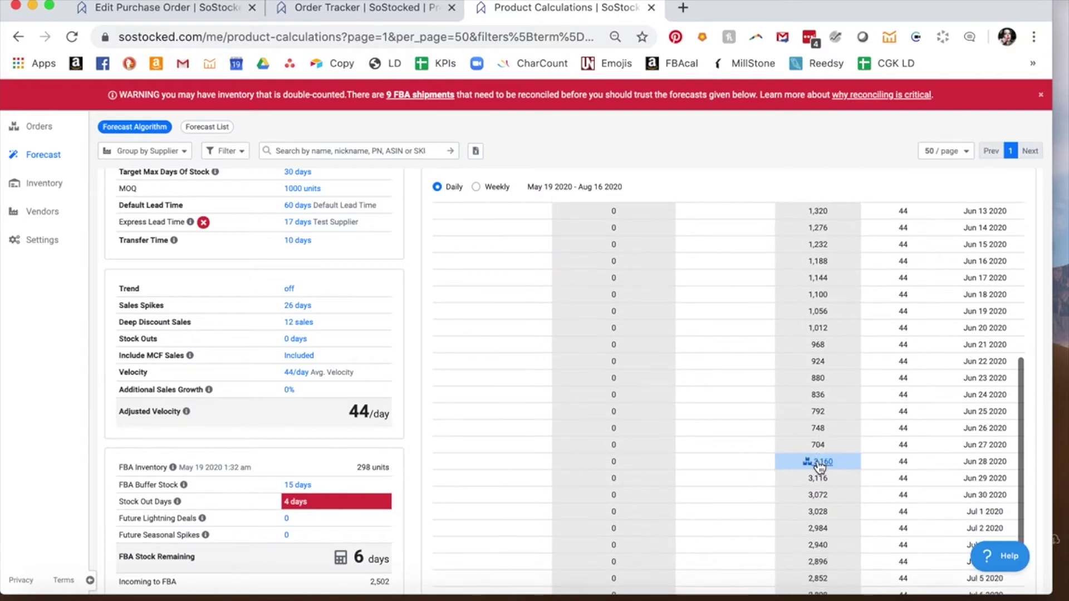
{"action": "mouse_move", "coordinate": [816, 461]}
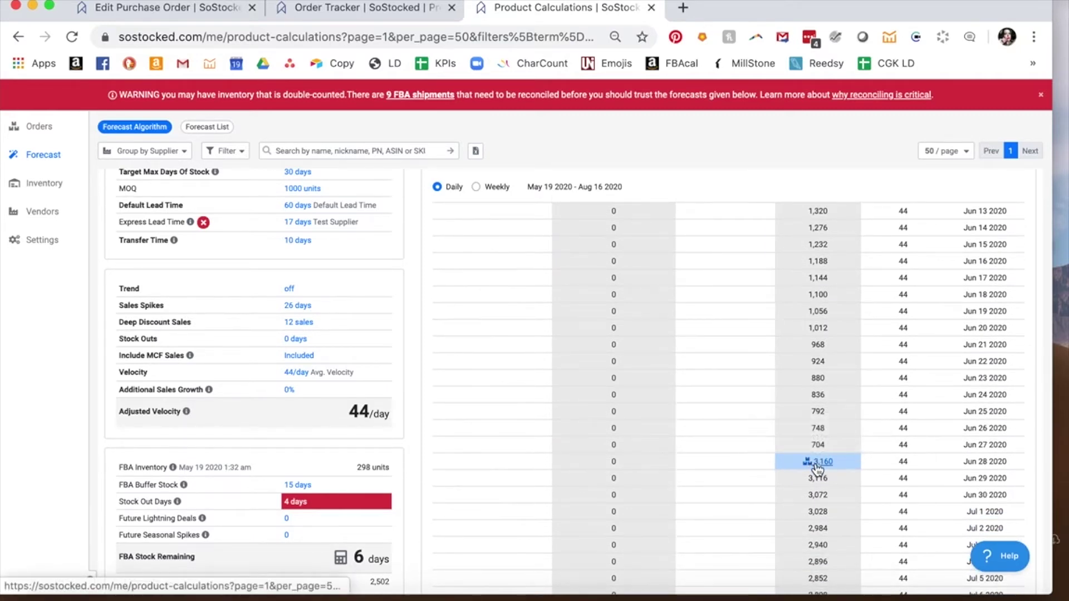
Review the daily Inventory Timeline, then return to the Order Tracker board
{"action": "scroll", "coordinate": [816, 467], "scroll_direction": "up", "scroll_amount": 8}
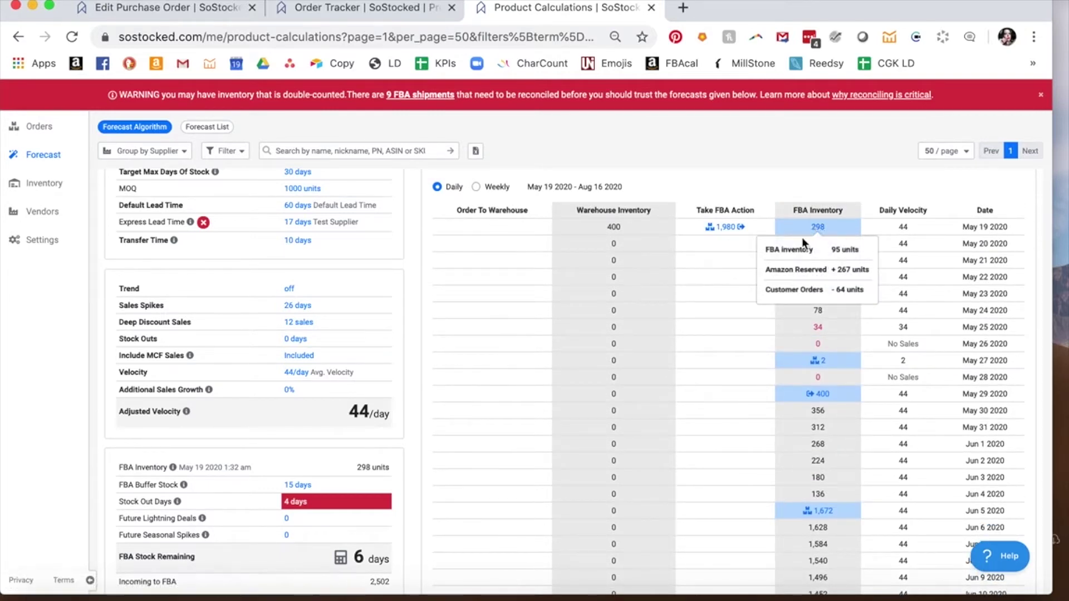
{"action": "scroll", "coordinate": [789, 328], "scroll_direction": "down", "scroll_amount": 1}
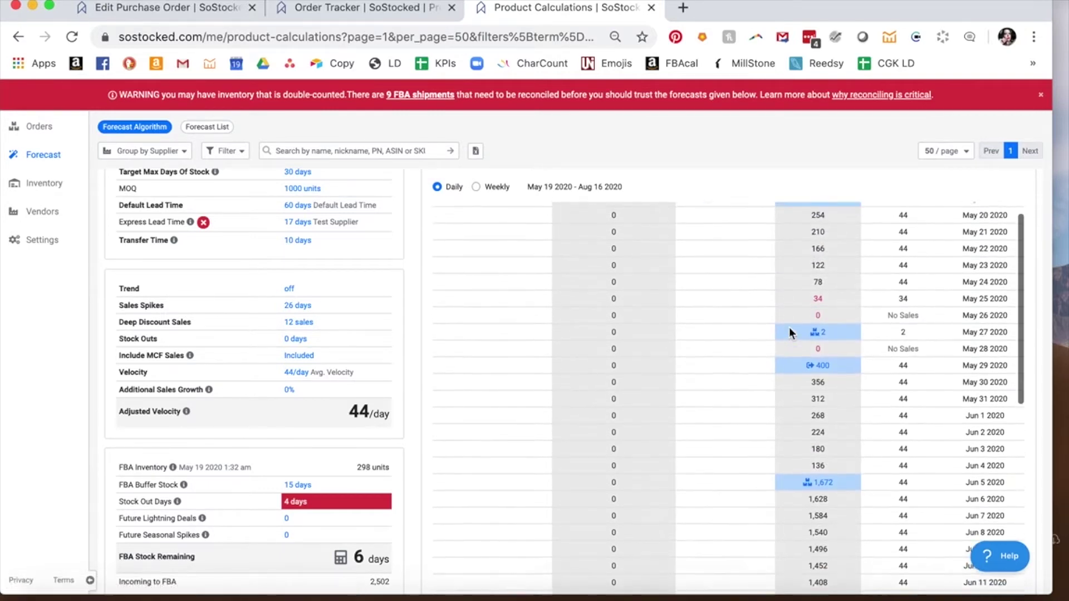
{"action": "scroll", "coordinate": [790, 329], "scroll_direction": "up", "scroll_amount": 1}
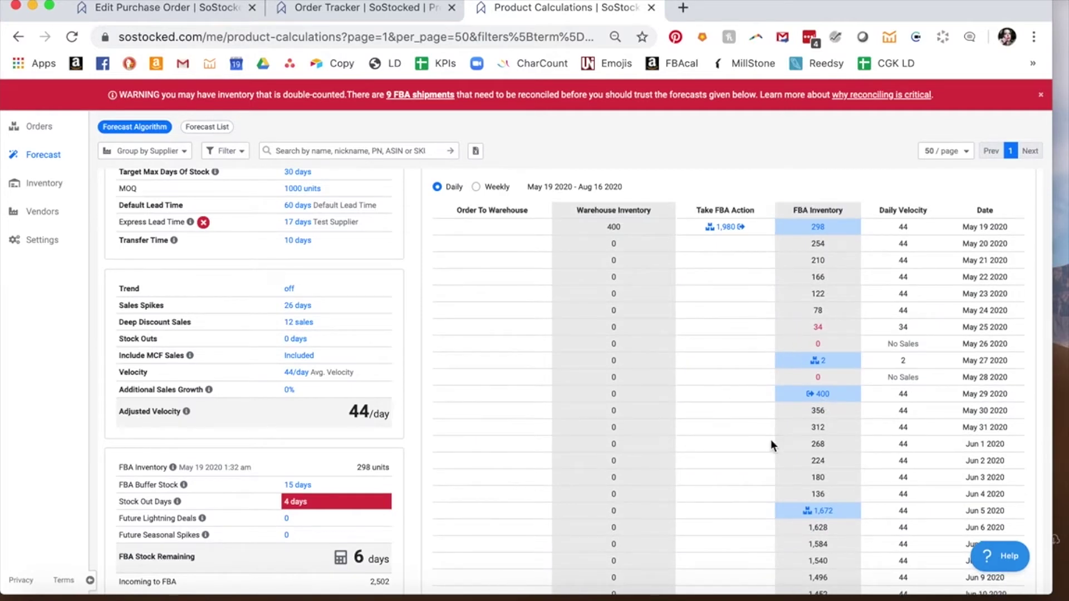
{"action": "scroll", "coordinate": [685, 461], "scroll_direction": "down", "scroll_amount": 3}
{"action": "scroll", "coordinate": [685, 460], "scroll_direction": "up", "scroll_amount": 3}
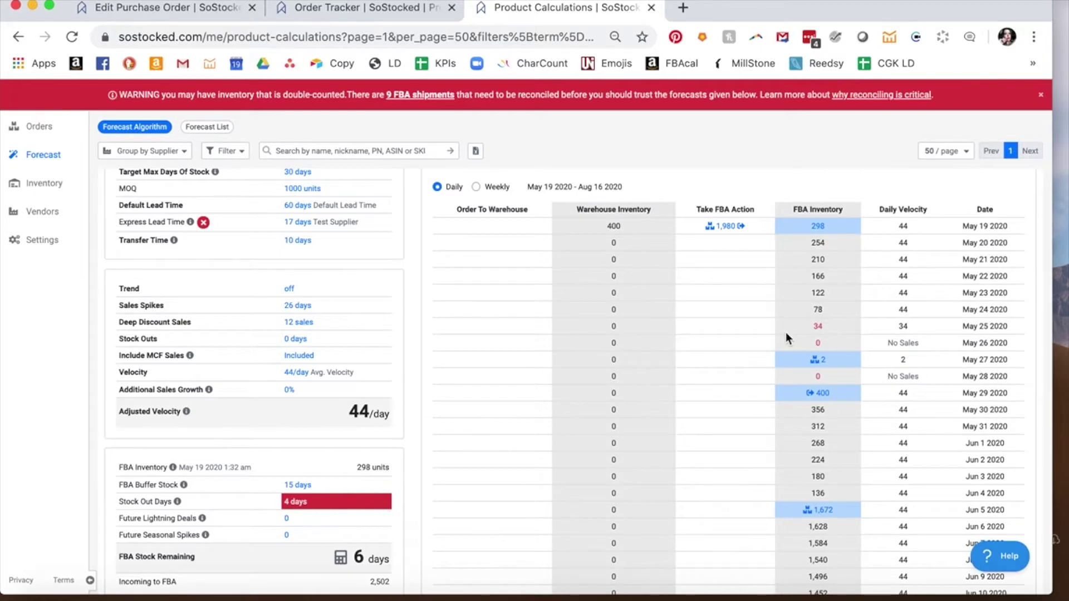
{"action": "scroll", "coordinate": [786, 334], "scroll_direction": "down", "scroll_amount": 3}
{"action": "scroll", "coordinate": [785, 337], "scroll_direction": "down", "scroll_amount": 2}
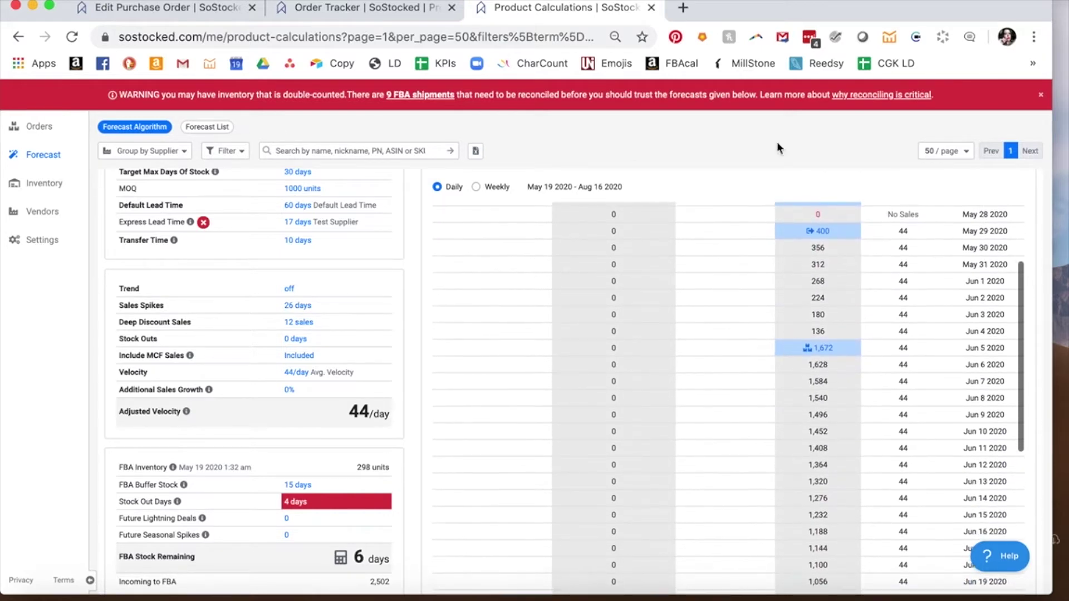
{"action": "left_click", "coordinate": [325, 17]}
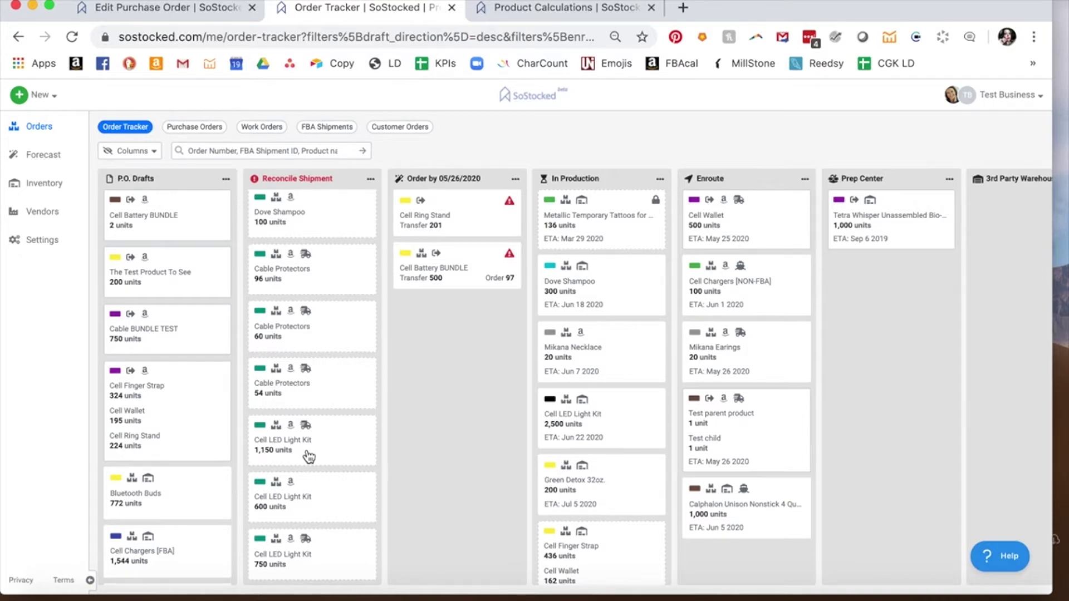
Start reconciling the 1,150-unit Cell LED Light Kit shipment with supplier Cell Products International
{"action": "left_click", "coordinate": [339, 448]}
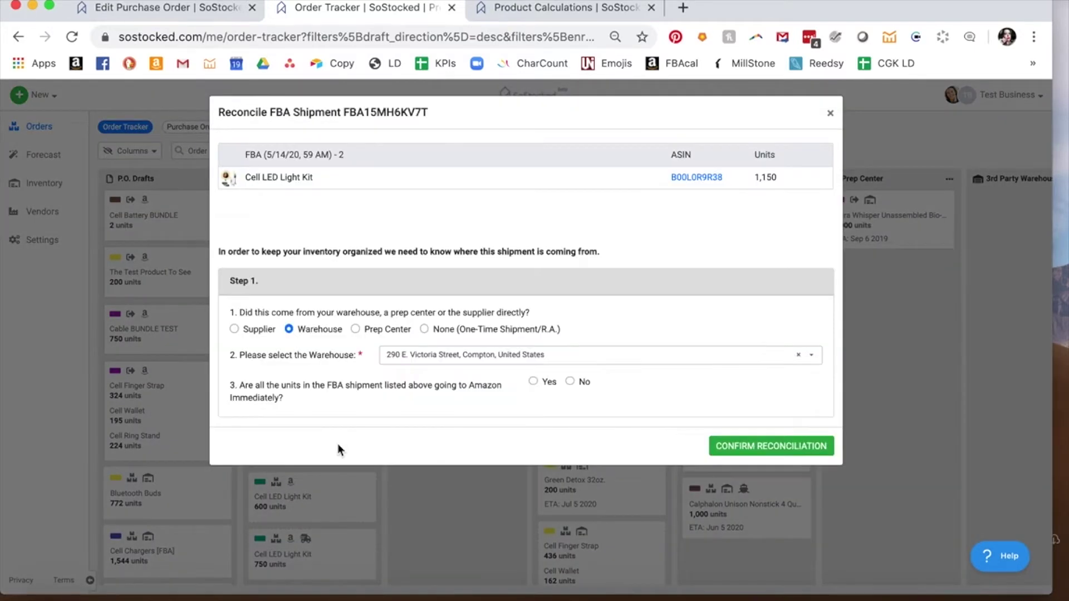
{"action": "left_click", "coordinate": [234, 329]}
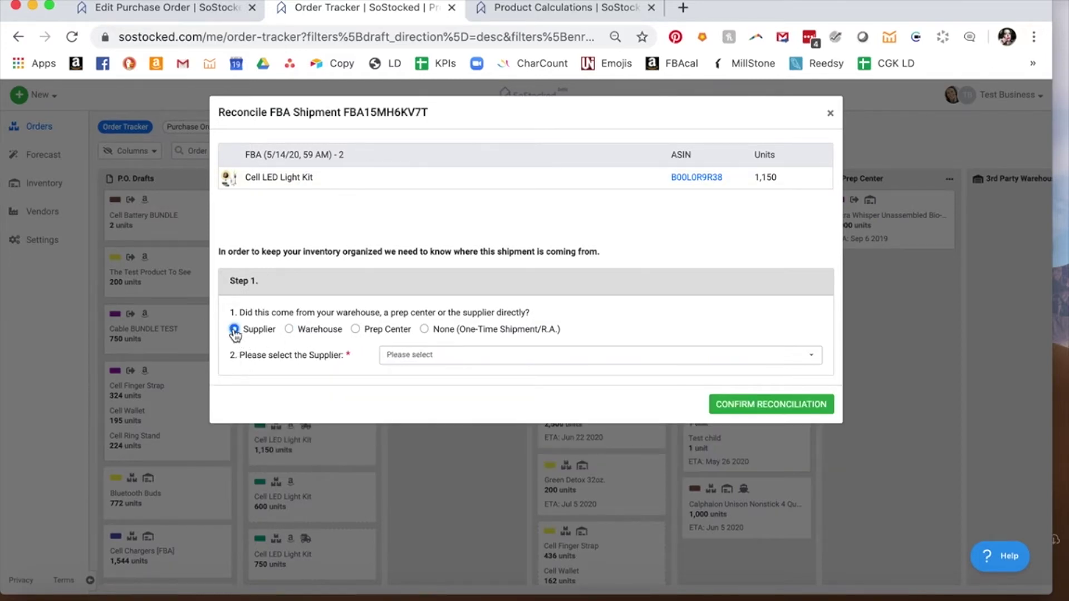
{"action": "left_click", "coordinate": [411, 359]}
{"action": "type", "text": "p"}
{"action": "key", "text": "BackSpace"}
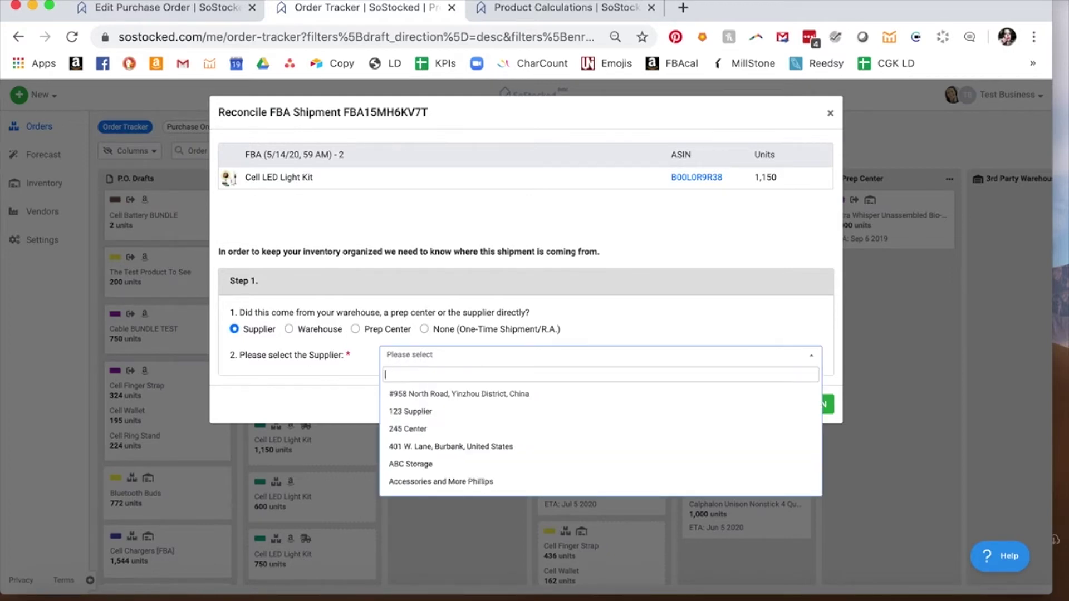
{"action": "type", "text": "cell"}
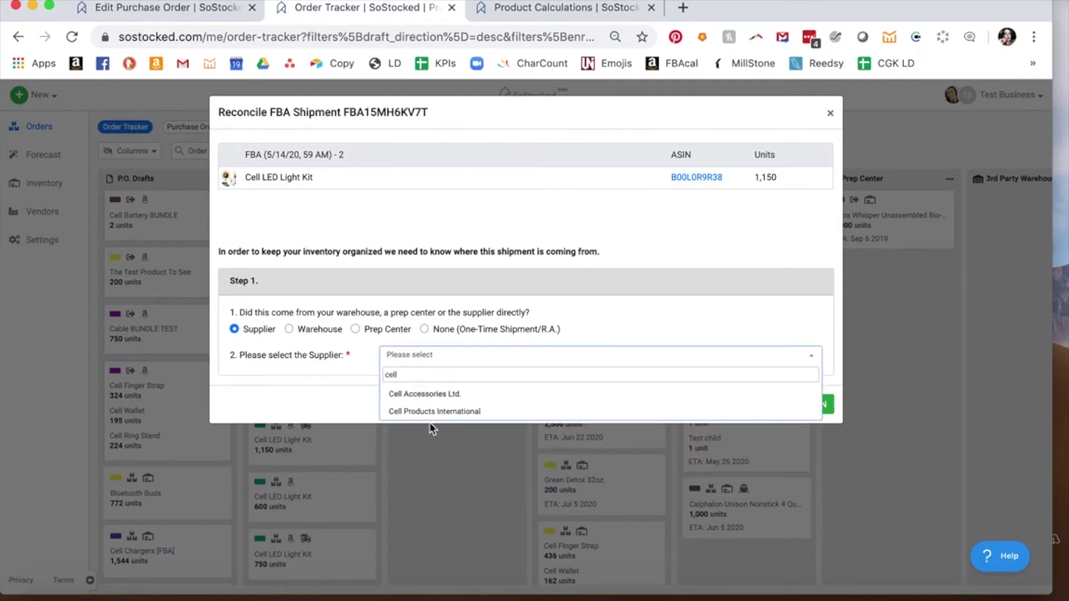
{"action": "left_click", "coordinate": [428, 411]}
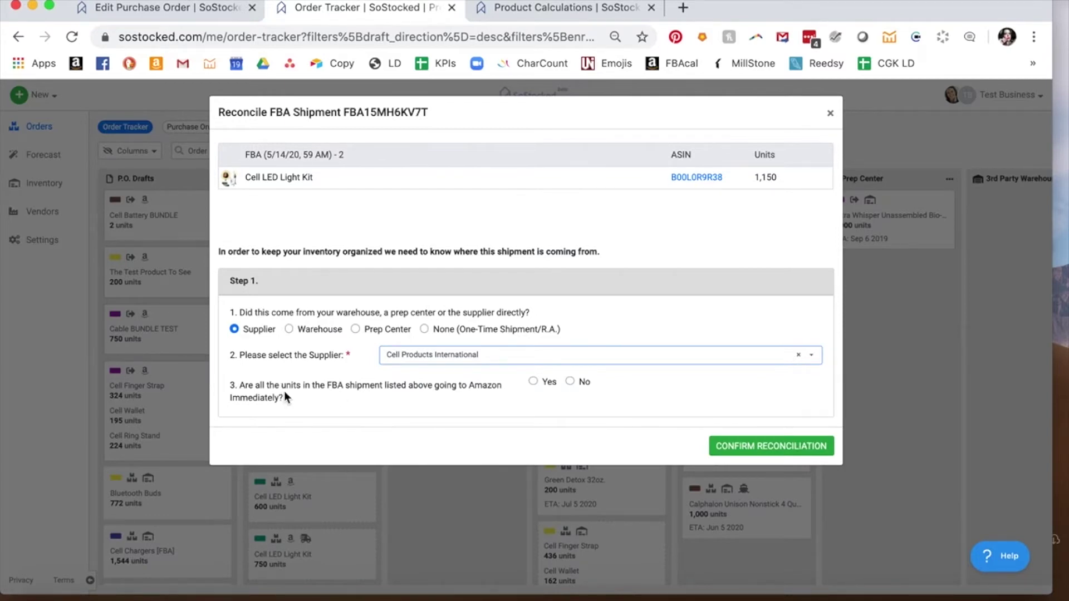
Answer Yes twice, link the LED0501 PO shipment, confirm, and open the 600-unit shipment
{"action": "left_click", "coordinate": [532, 383]}
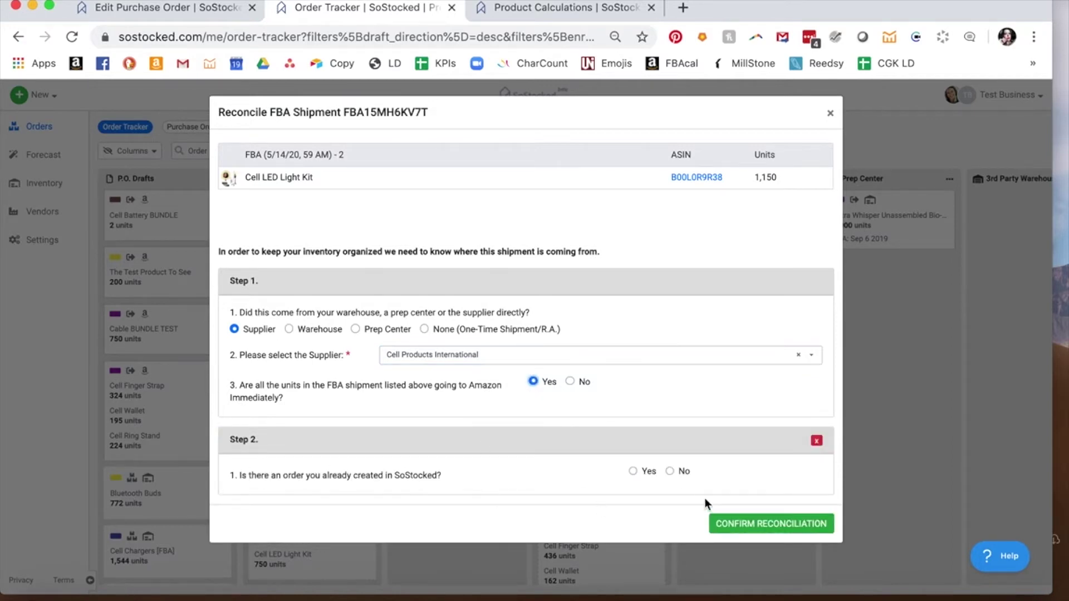
{"action": "left_click", "coordinate": [633, 471]}
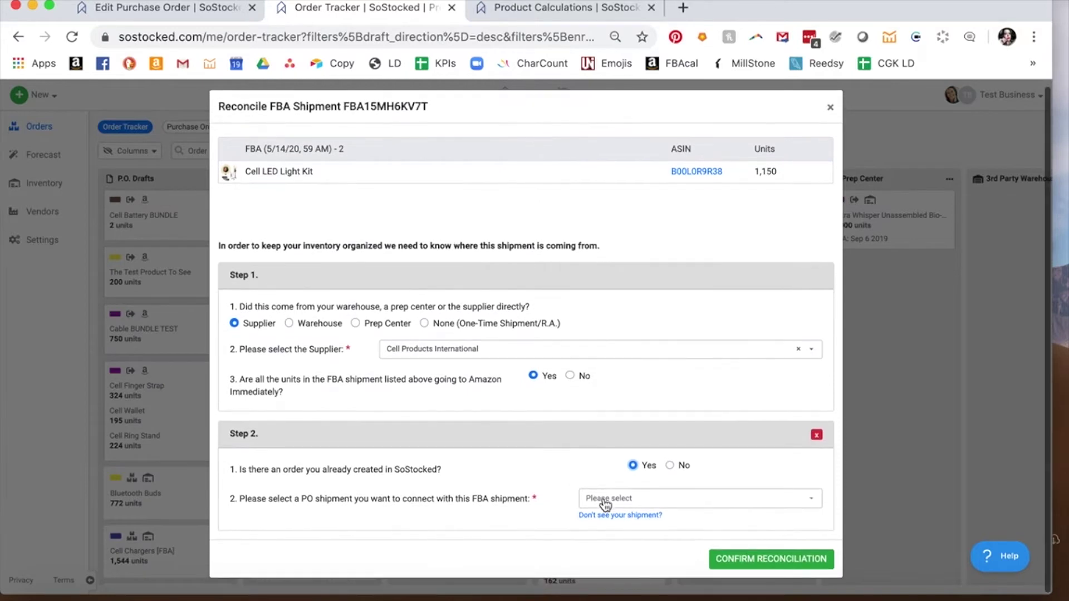
{"action": "left_click", "coordinate": [607, 499]}
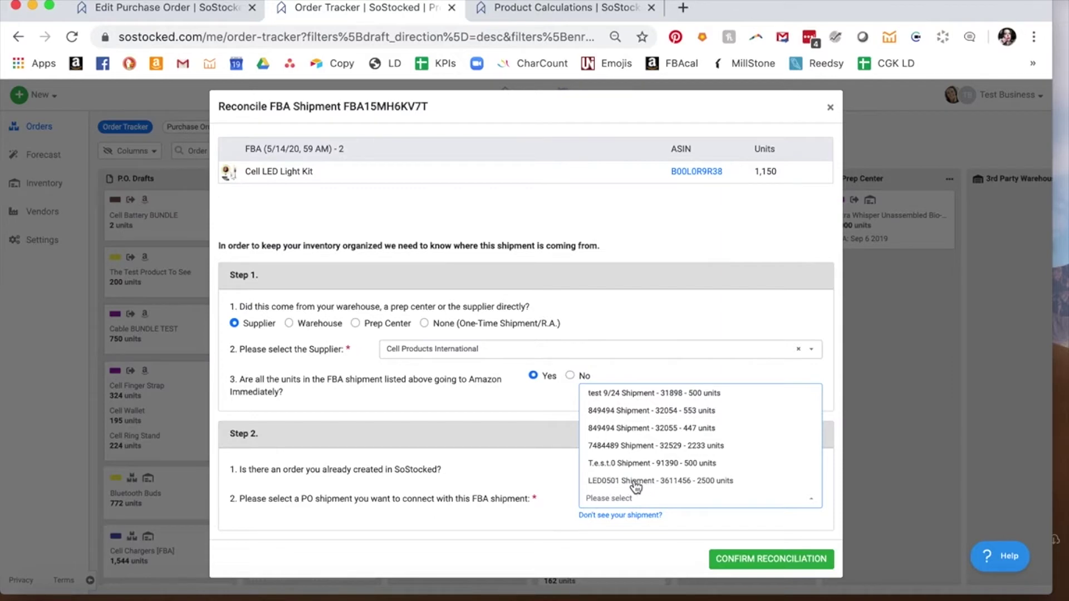
{"action": "left_click", "coordinate": [627, 482]}
{"action": "scroll", "coordinate": [624, 484], "scroll_direction": "down", "scroll_amount": 3}
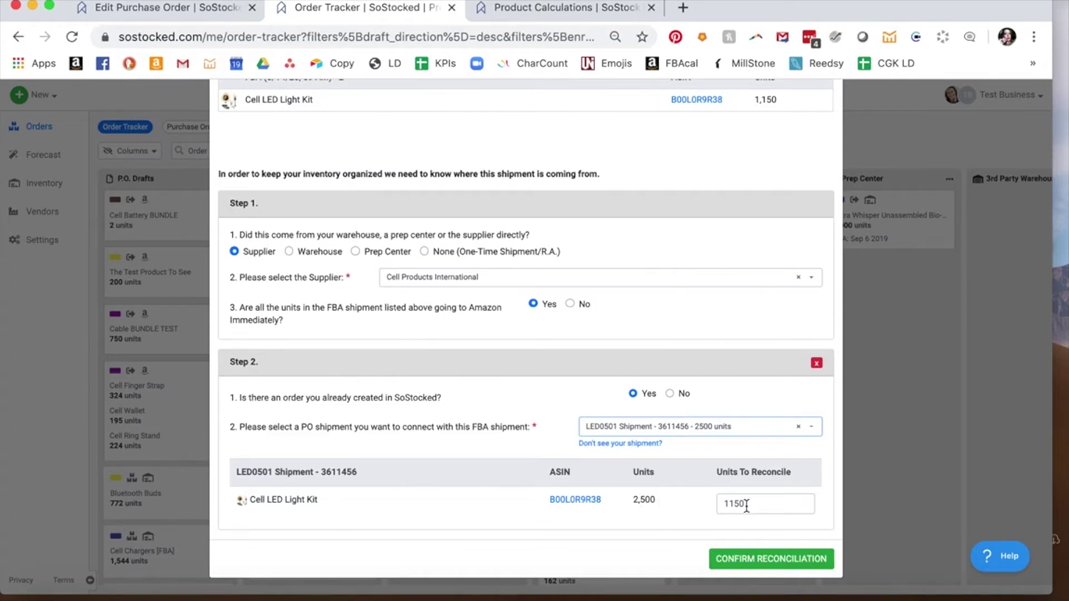
{"action": "left_click", "coordinate": [748, 560]}
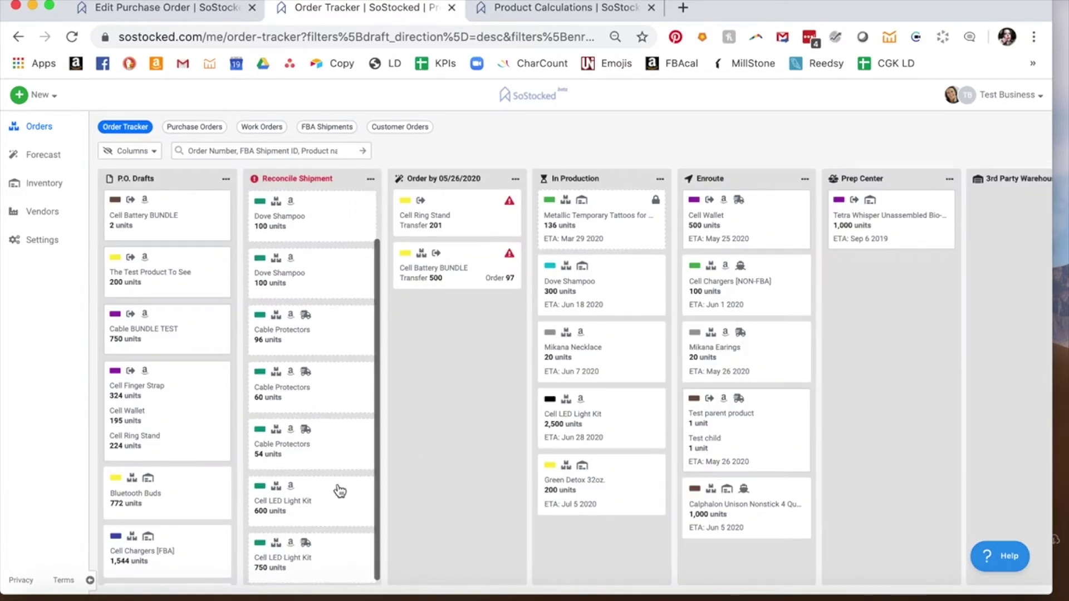
{"action": "left_click", "coordinate": [323, 521]}
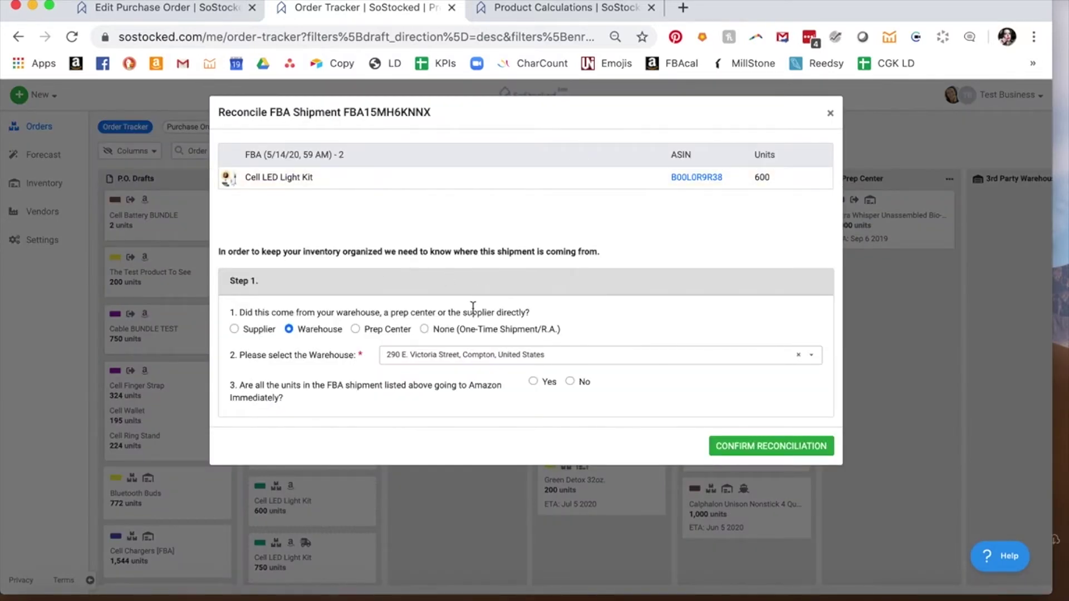
Set the 600-unit shipment's source to supplier Cell Products International
{"action": "left_click", "coordinate": [255, 329]}
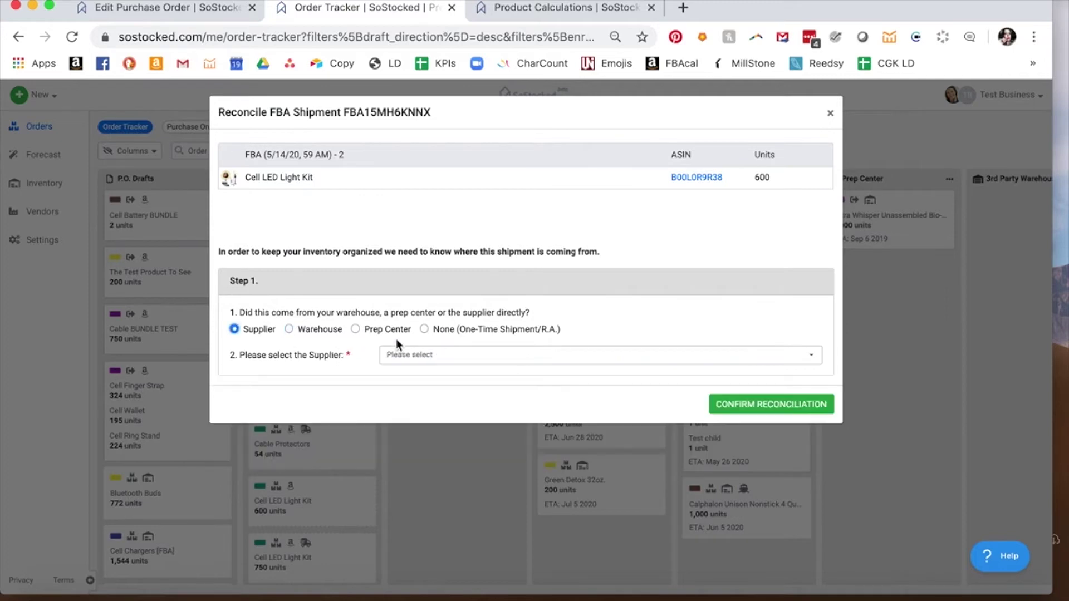
{"action": "left_click", "coordinate": [410, 359]}
{"action": "type", "text": "cell"}
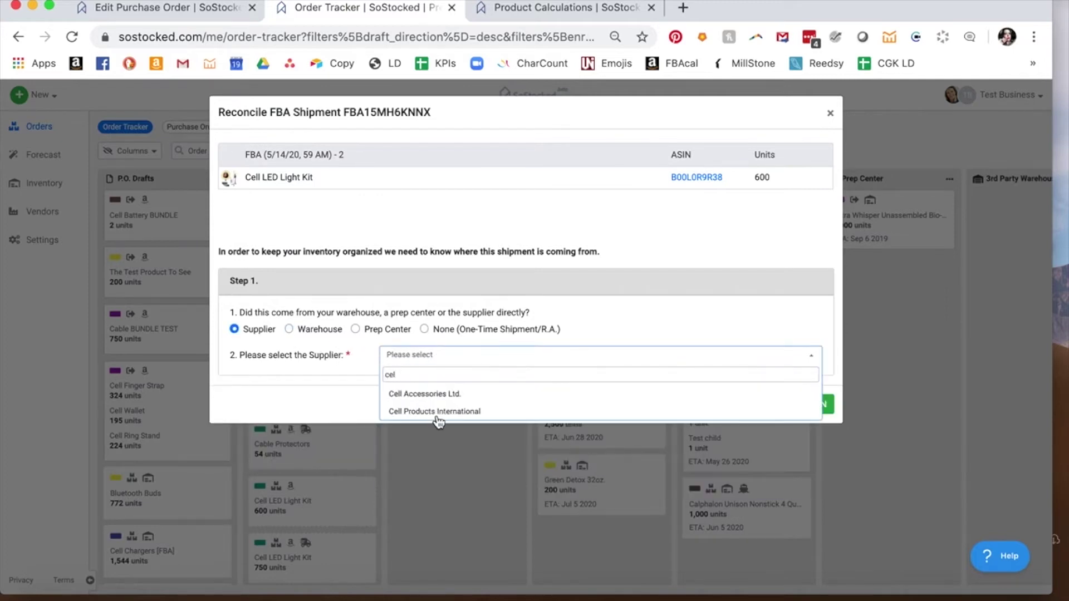
{"action": "left_click", "coordinate": [437, 410]}
Answer Yes twice, link the LED0501 PO shipment, and confirm the reconciliation
{"action": "left_click", "coordinate": [534, 381]}
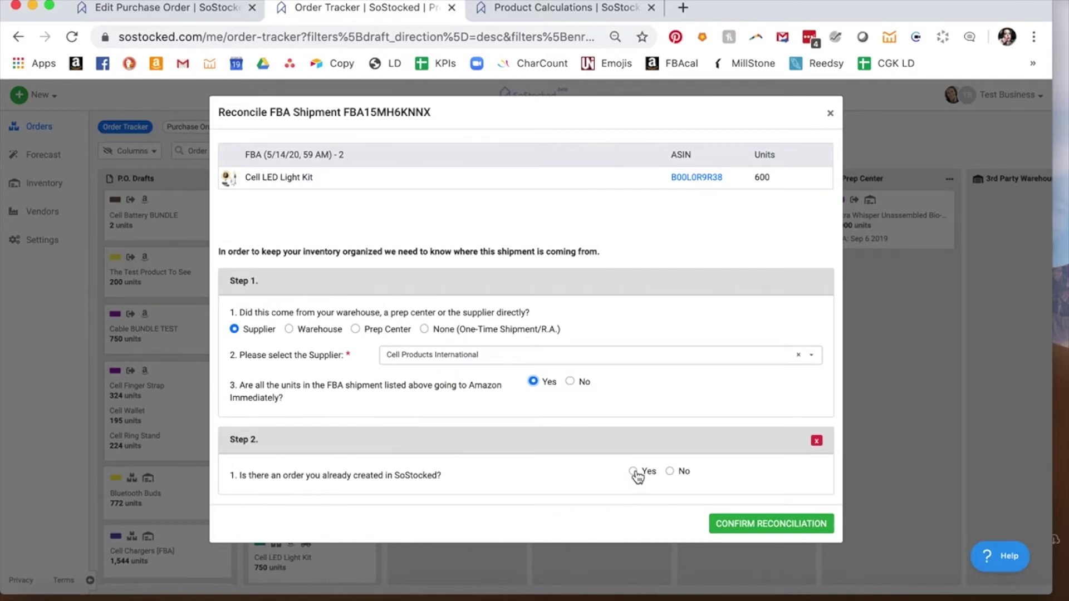
{"action": "left_click", "coordinate": [635, 472]}
{"action": "left_click", "coordinate": [627, 505]}
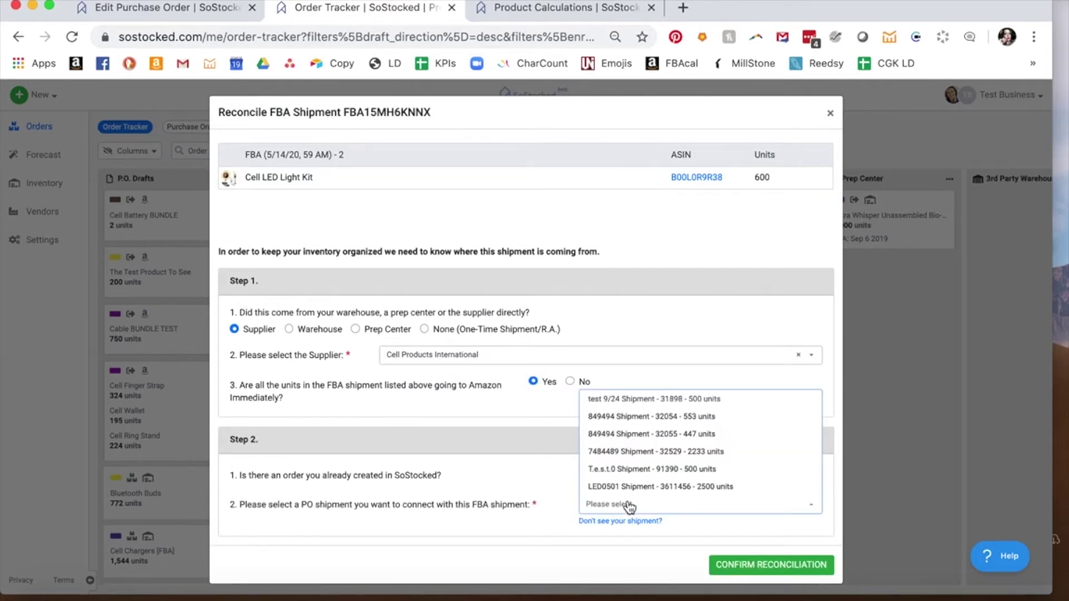
{"action": "left_click", "coordinate": [596, 486]}
{"action": "scroll", "coordinate": [596, 482], "scroll_direction": "down", "scroll_amount": 3}
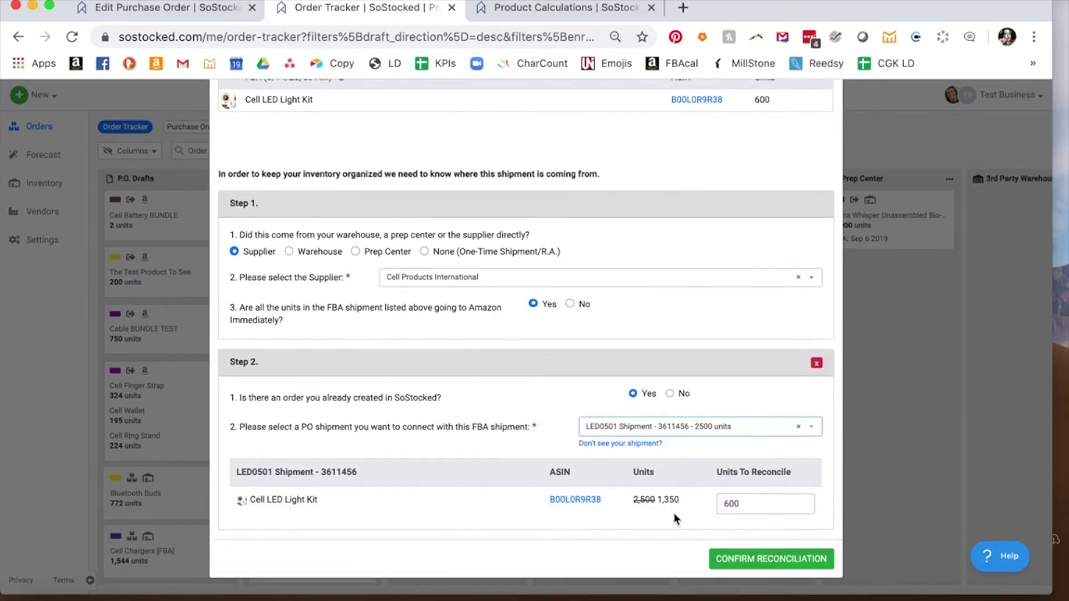
{"action": "mouse_move", "coordinate": [668, 507]}
{"action": "left_click", "coordinate": [763, 564]}
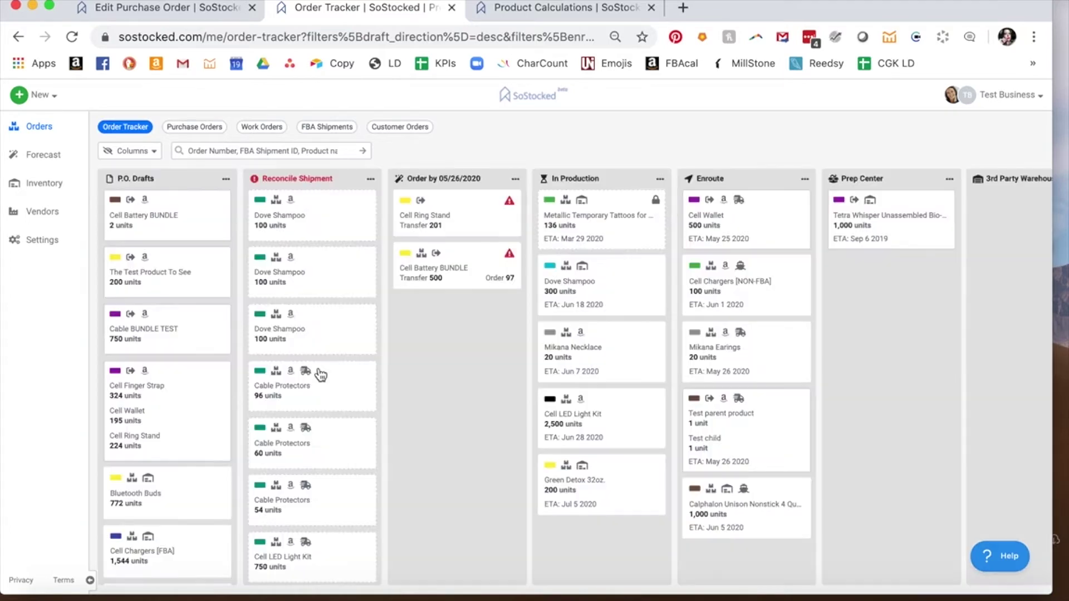
Open the 750-unit Cell LED Light Kit shipment and choose supplier Cell Products International
{"action": "left_click", "coordinate": [328, 546]}
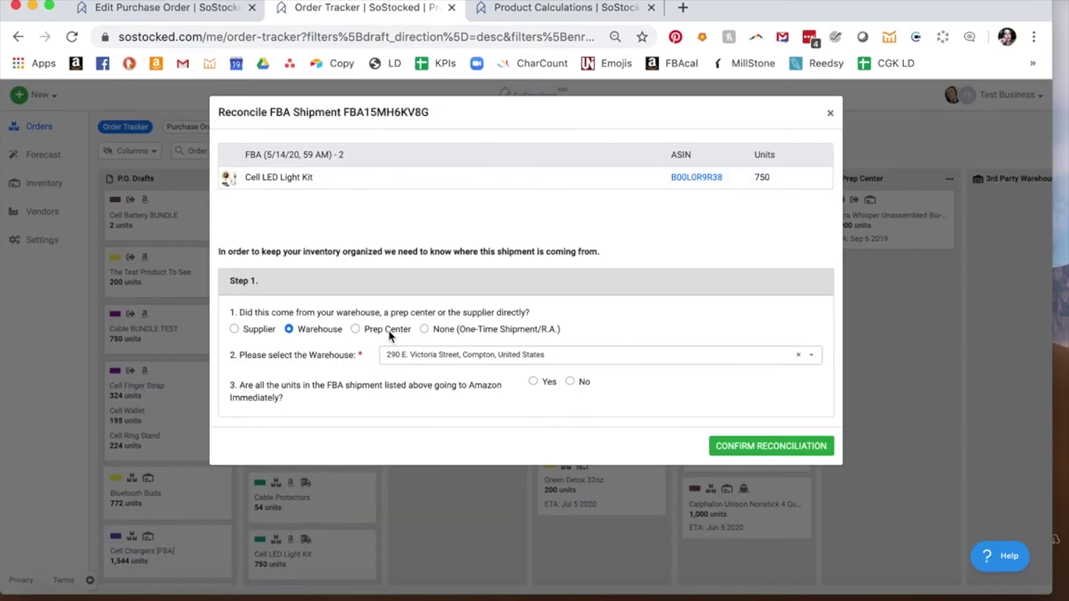
{"action": "left_click", "coordinate": [234, 329]}
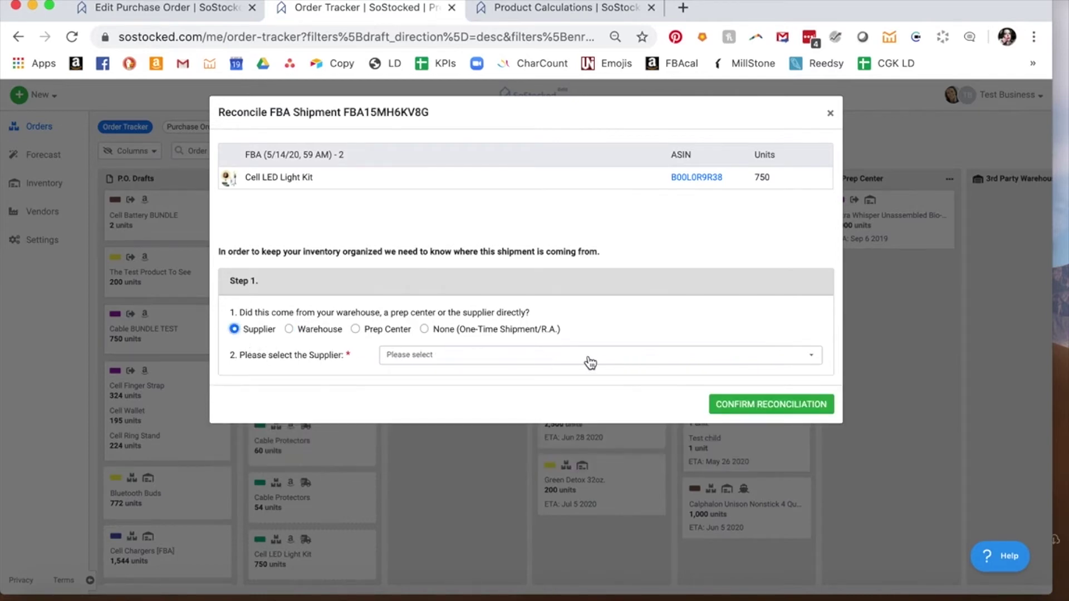
{"action": "left_click", "coordinate": [444, 359]}
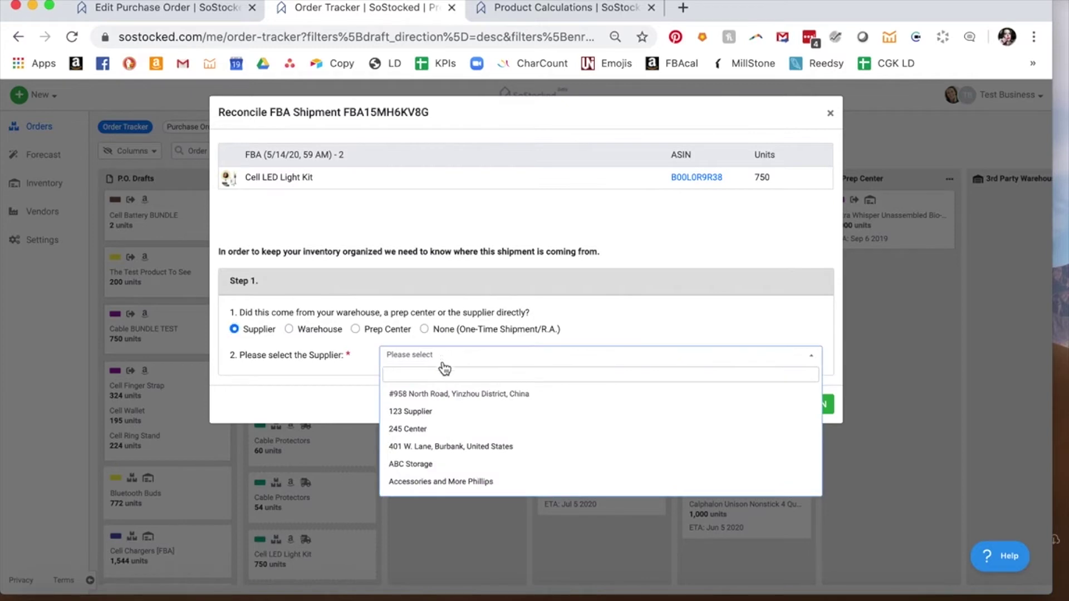
{"action": "type", "text": "cell"}
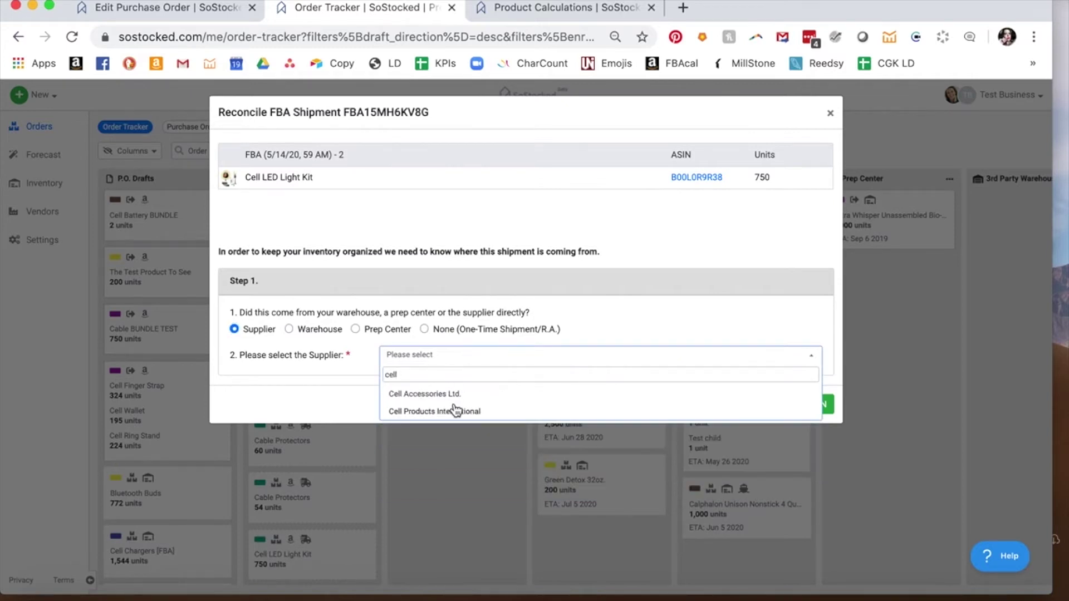
{"action": "left_click", "coordinate": [448, 412]}
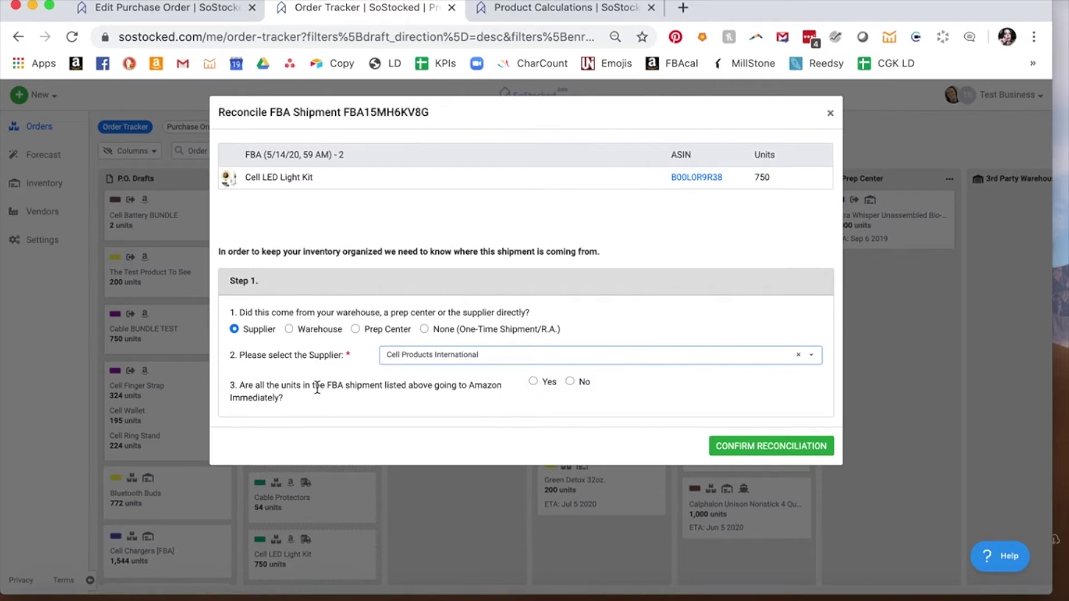
Answer No then Yes, link LED0501, and reconcile 700 units against it
{"action": "left_click", "coordinate": [570, 382]}
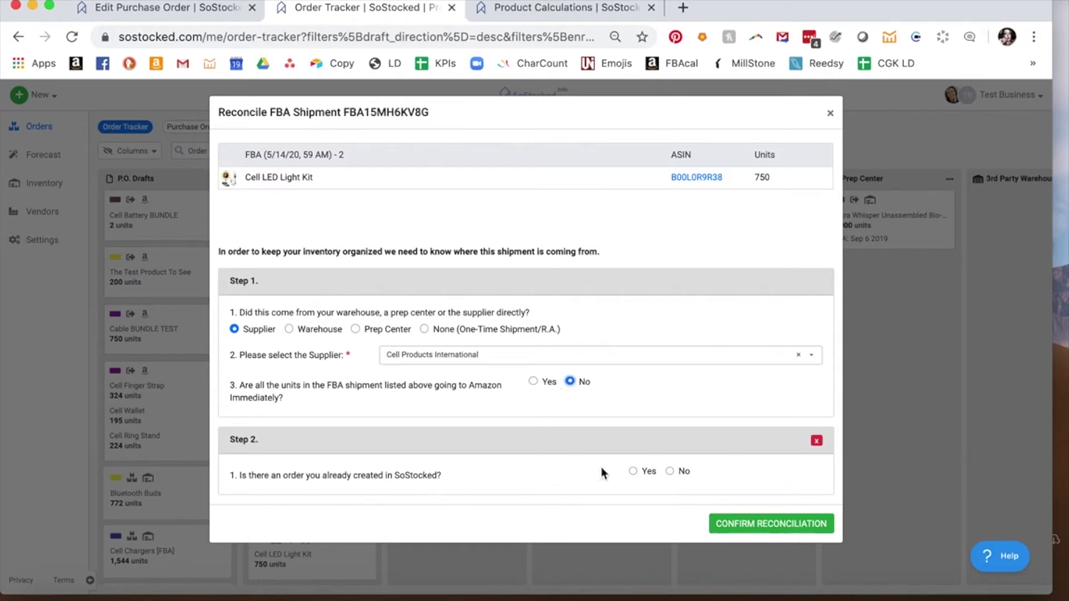
{"action": "left_click", "coordinate": [632, 472]}
{"action": "left_click", "coordinate": [633, 504]}
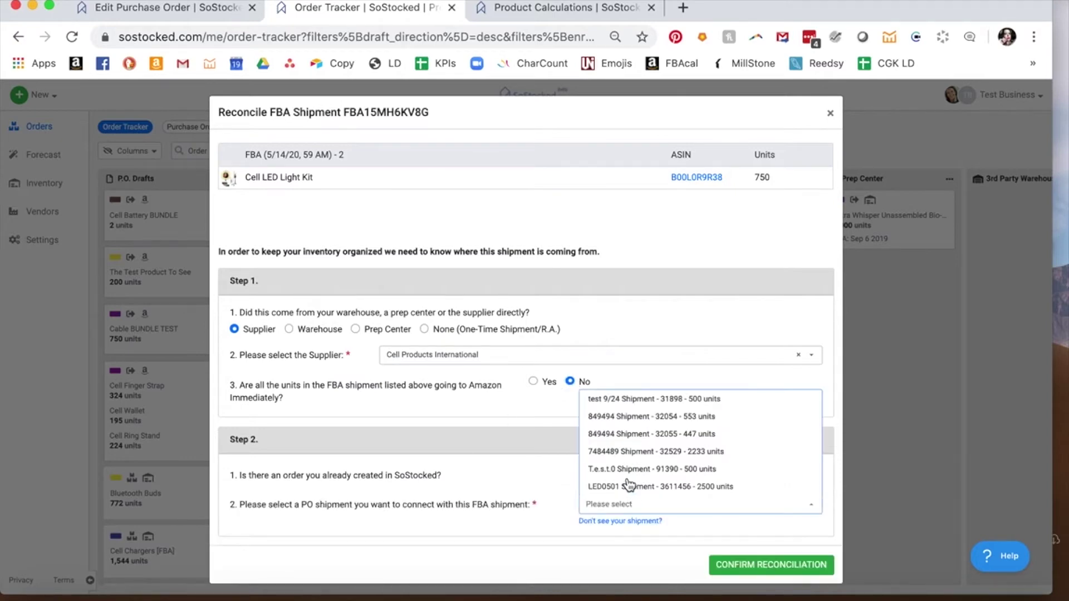
{"action": "left_click", "coordinate": [626, 486]}
{"action": "scroll", "coordinate": [658, 526], "scroll_direction": "down", "scroll_amount": 2}
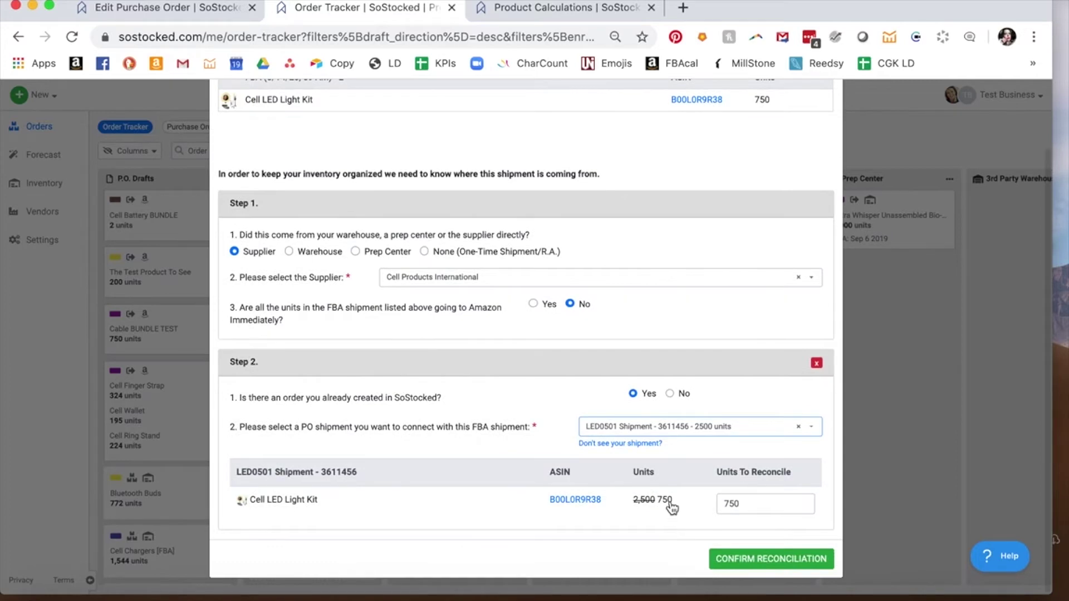
{"action": "left_click", "coordinate": [753, 503]}
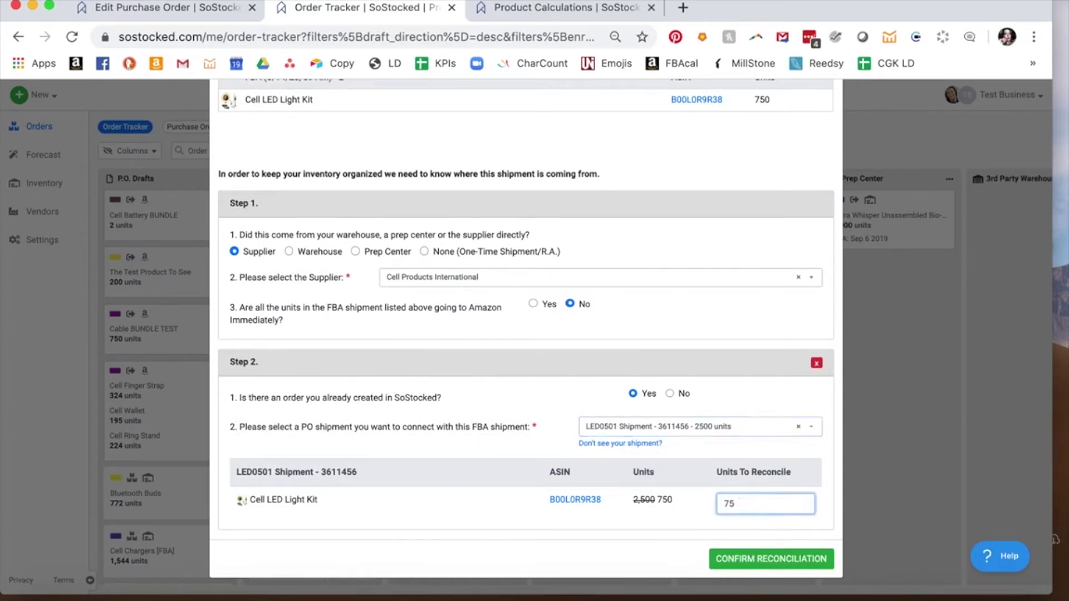
{"action": "key", "text": "BackSpace"}
{"action": "type", "text": "00"}
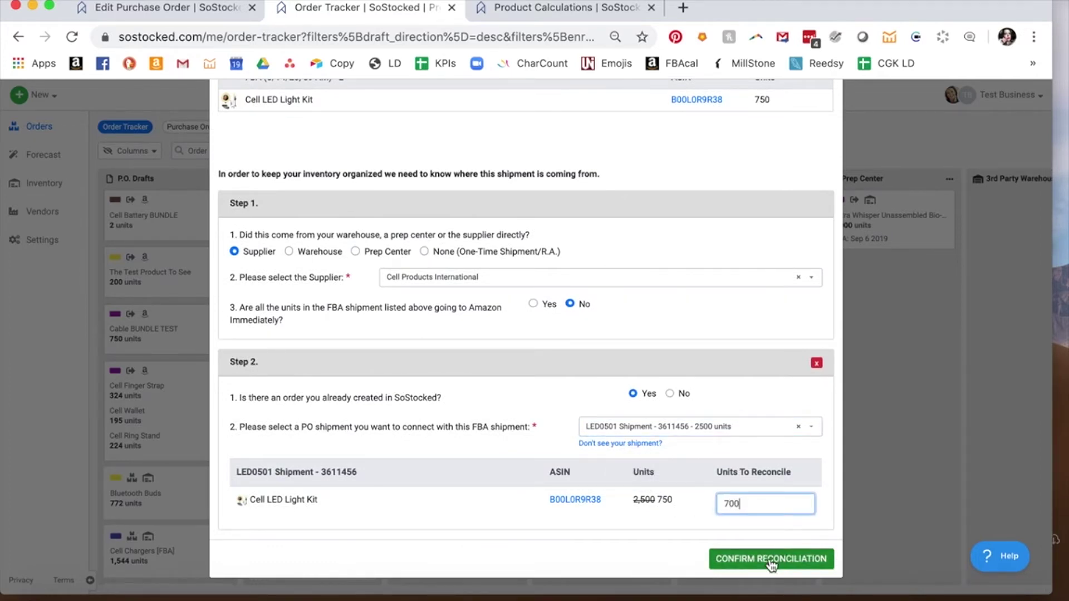
{"action": "left_click", "coordinate": [771, 561]}
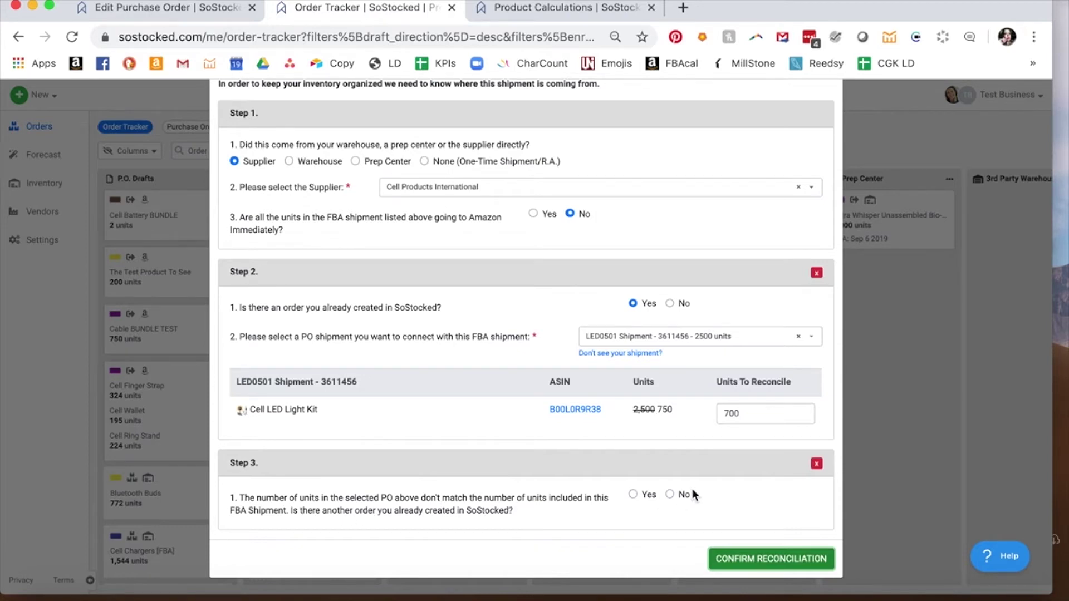
Answer No to another order, ignore the remaining 50 units as a mistake, and confirm
{"action": "left_click", "coordinate": [669, 494]}
{"action": "scroll", "coordinate": [452, 444], "scroll_direction": "down", "scroll_amount": 3}
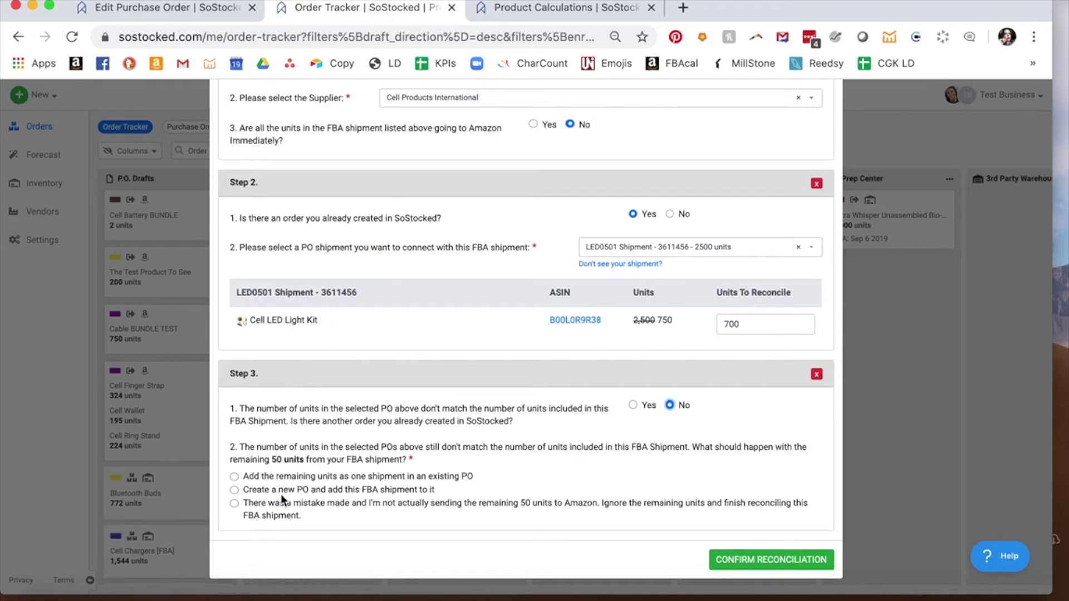
{"action": "left_click", "coordinate": [234, 503]}
{"action": "left_click", "coordinate": [732, 564]}
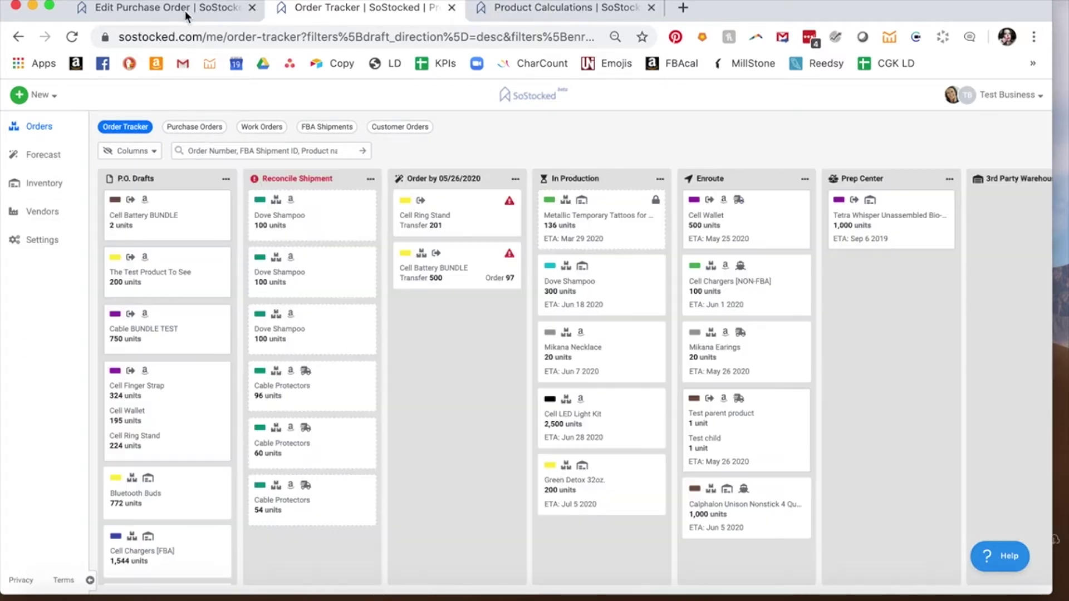
Reload the LED0501 purchase order to check its reconciled shipments, then return to Order Tracker
{"action": "left_click", "coordinate": [186, 11]}
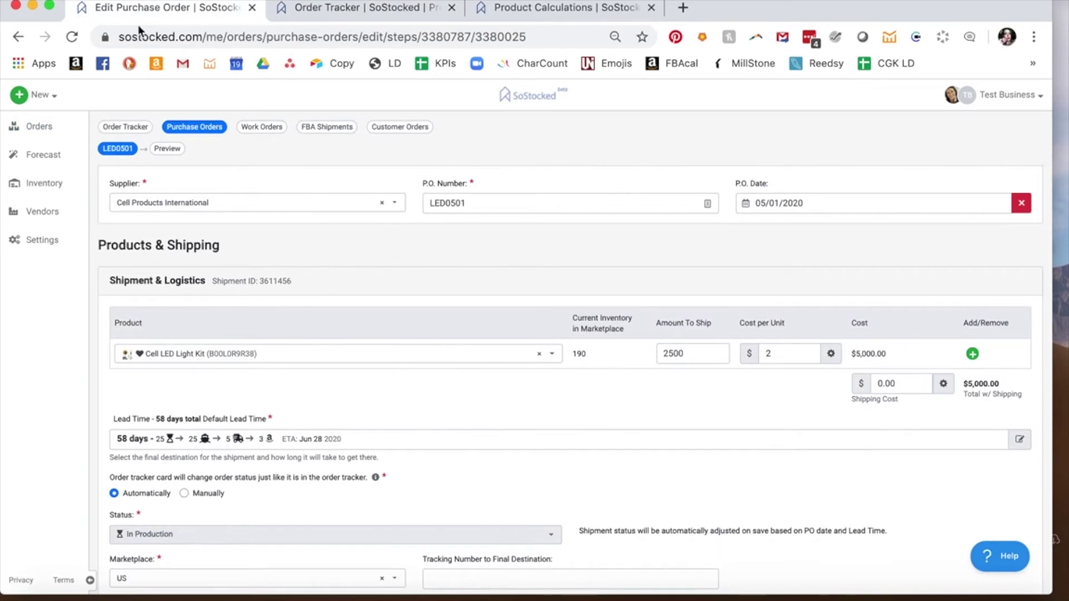
{"action": "left_click", "coordinate": [71, 37]}
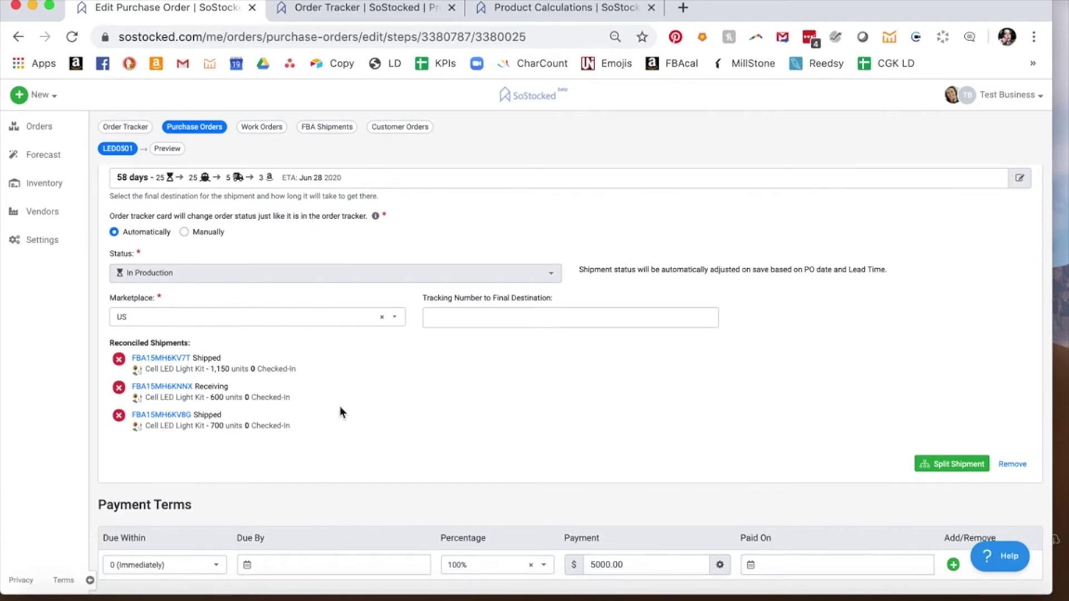
{"action": "scroll", "coordinate": [340, 406], "scroll_direction": "up", "scroll_amount": 3}
{"action": "scroll", "coordinate": [340, 409], "scroll_direction": "down", "scroll_amount": 10}
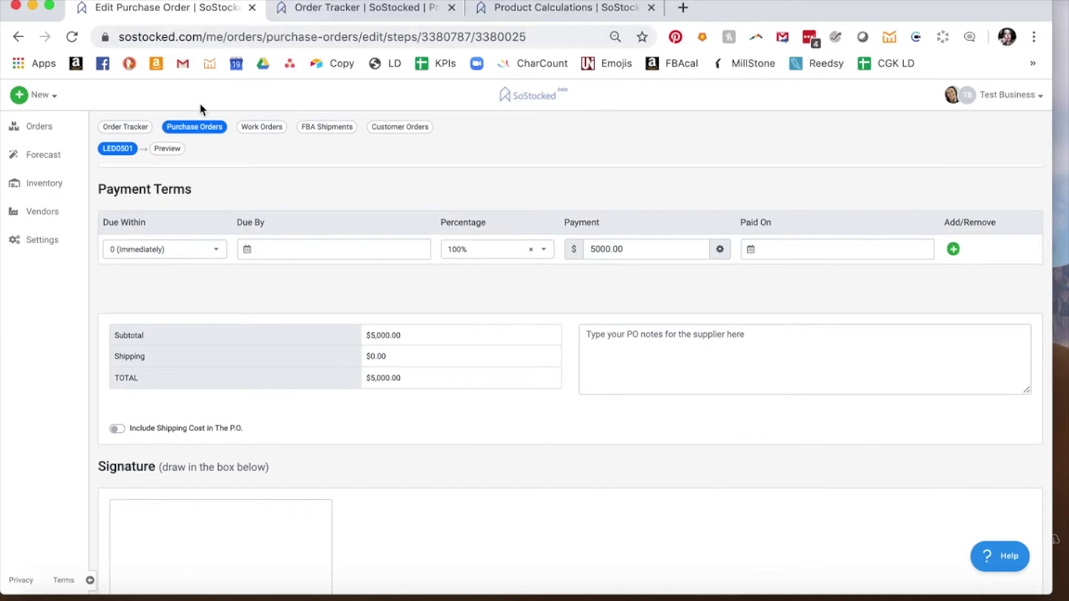
{"action": "left_click", "coordinate": [324, 9]}
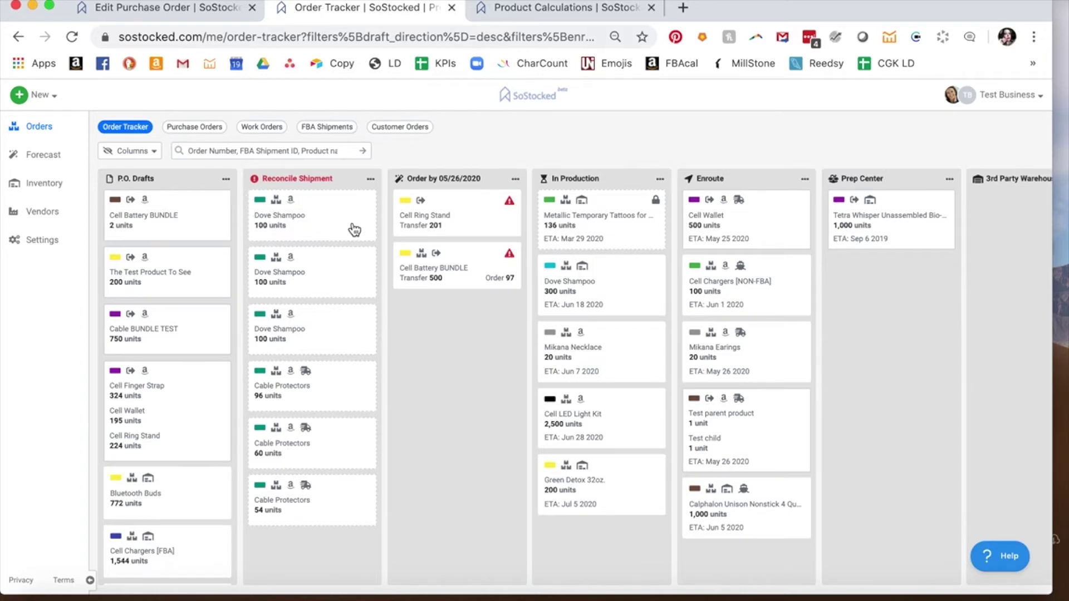
Open the first Dove Shampoo shipment card, the 100-unit one
{"action": "left_click", "coordinate": [318, 226]}
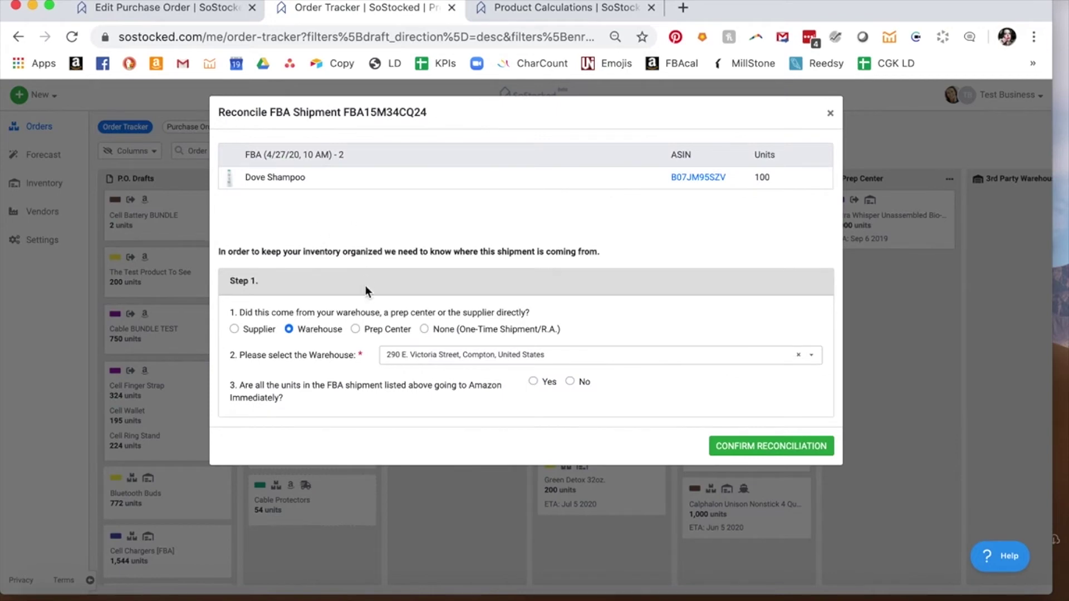
Send all 100 Dove Shampoo units to Amazon and add them to an existing work order
{"action": "left_click", "coordinate": [532, 382]}
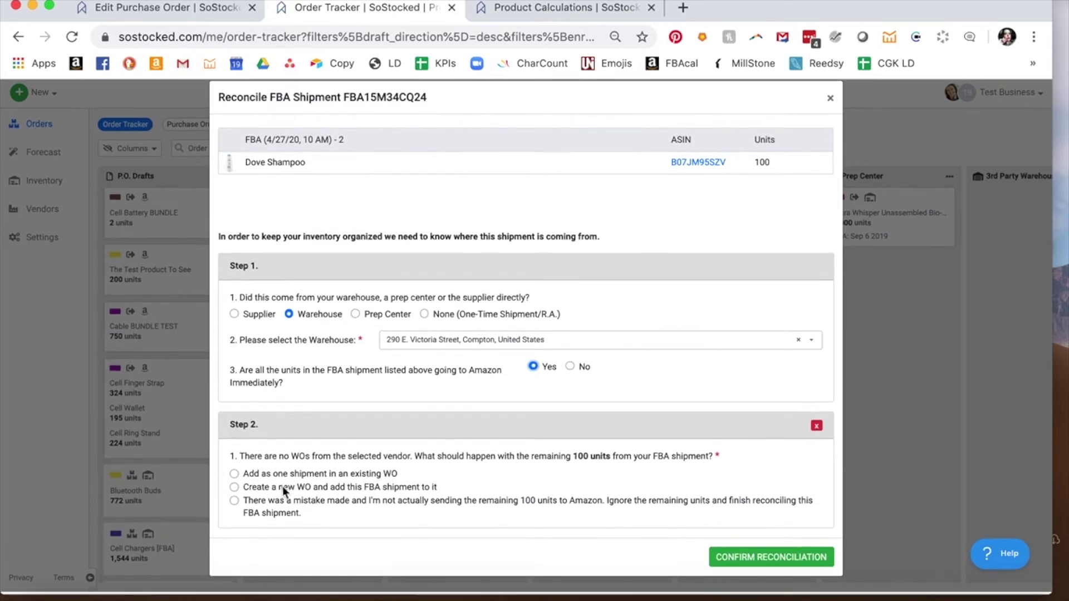
{"action": "left_click", "coordinate": [234, 476]}
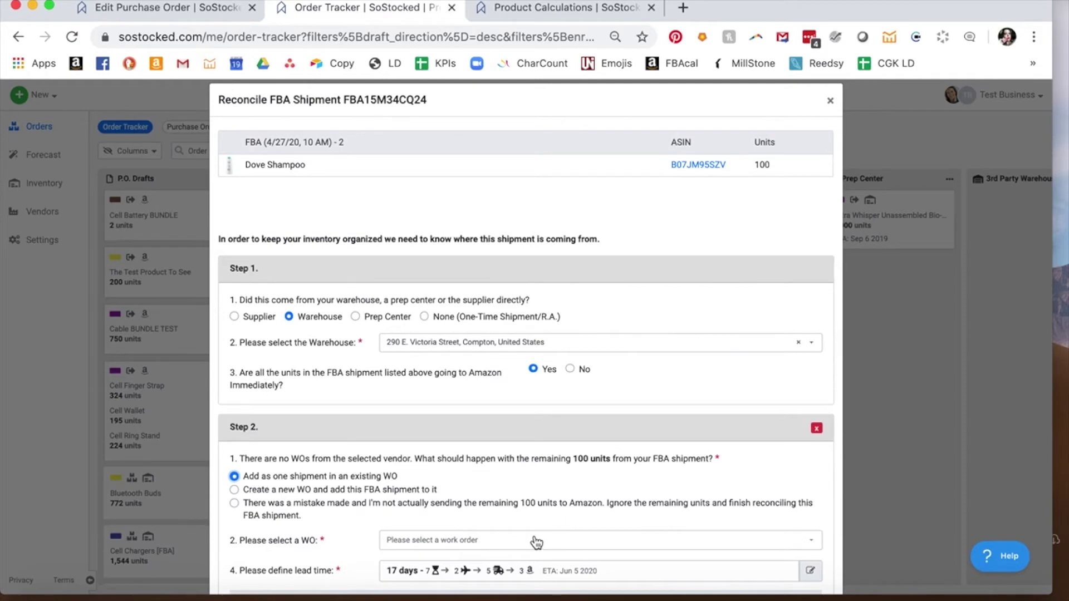
Select work order WO (Met - Cal 3333) and check its 100 units to reconcile
{"action": "left_click", "coordinate": [536, 543]}
{"action": "left_click", "coordinate": [421, 516]}
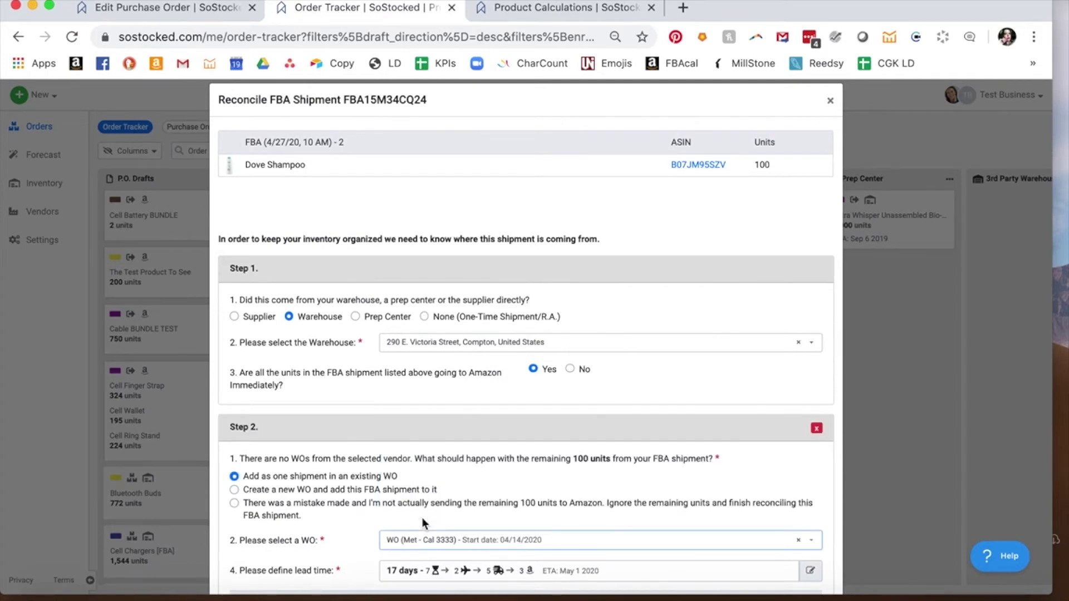
{"action": "scroll", "coordinate": [423, 523], "scroll_direction": "down", "scroll_amount": 1}
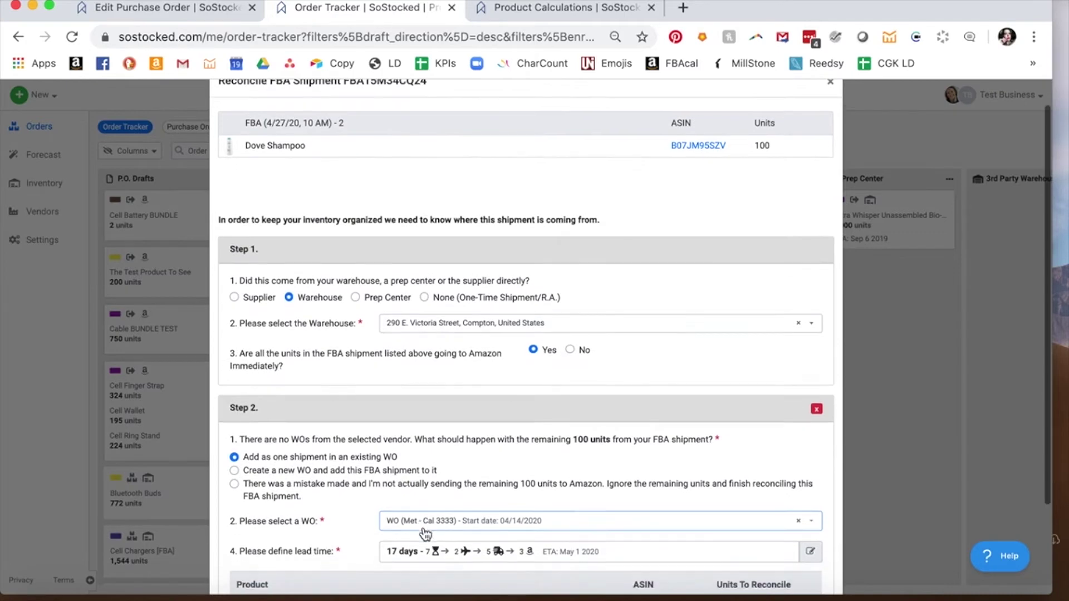
{"action": "scroll", "coordinate": [426, 534], "scroll_direction": "down", "scroll_amount": 5}
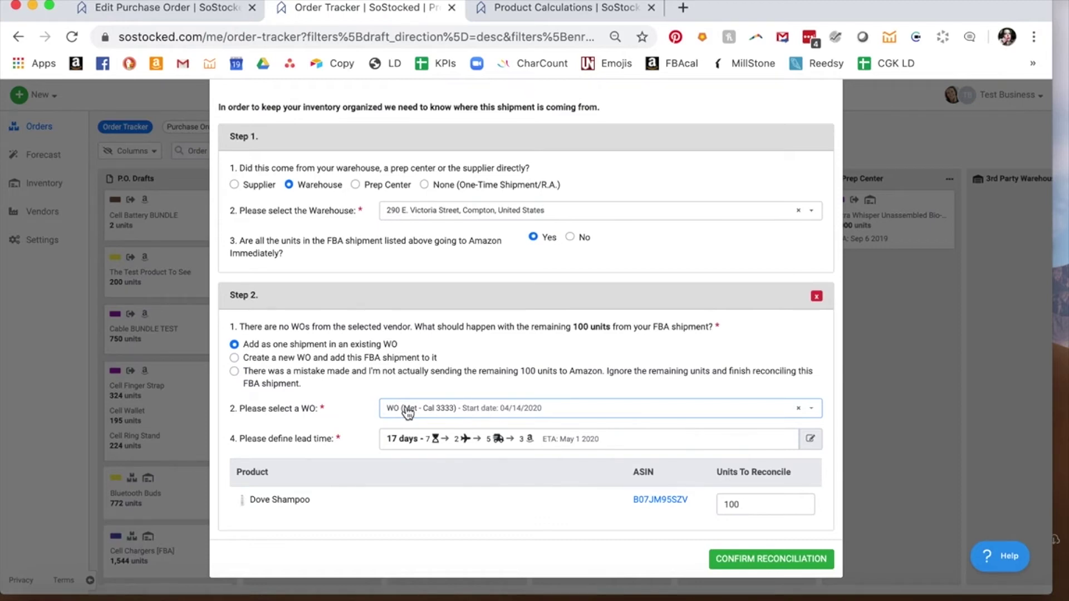
Create a new work order numbered Dove0427 for the shipment's units
{"action": "left_click", "coordinate": [234, 359]}
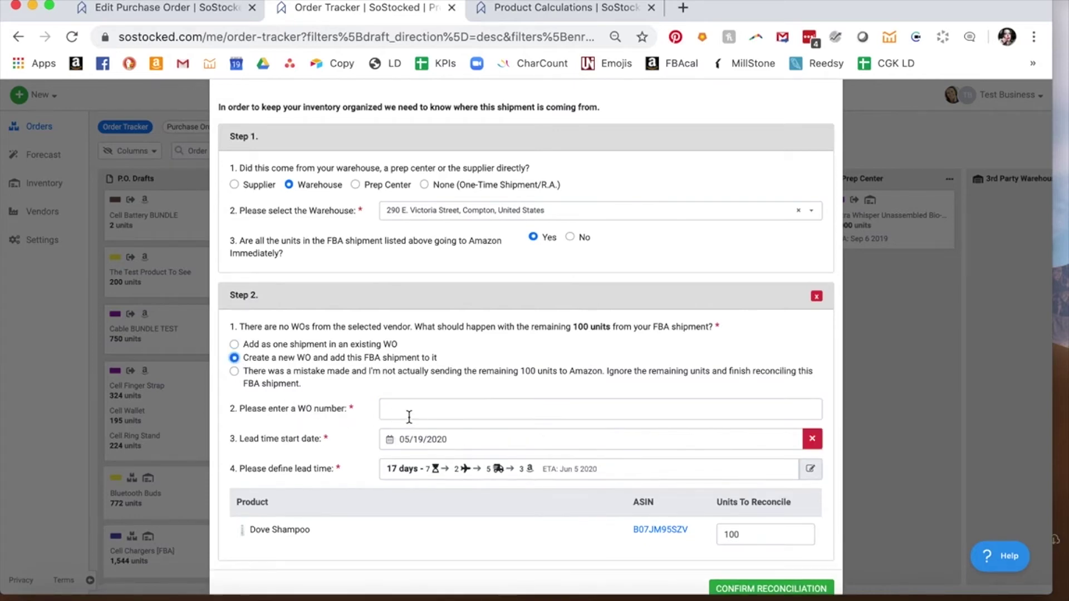
{"action": "left_click", "coordinate": [410, 414]}
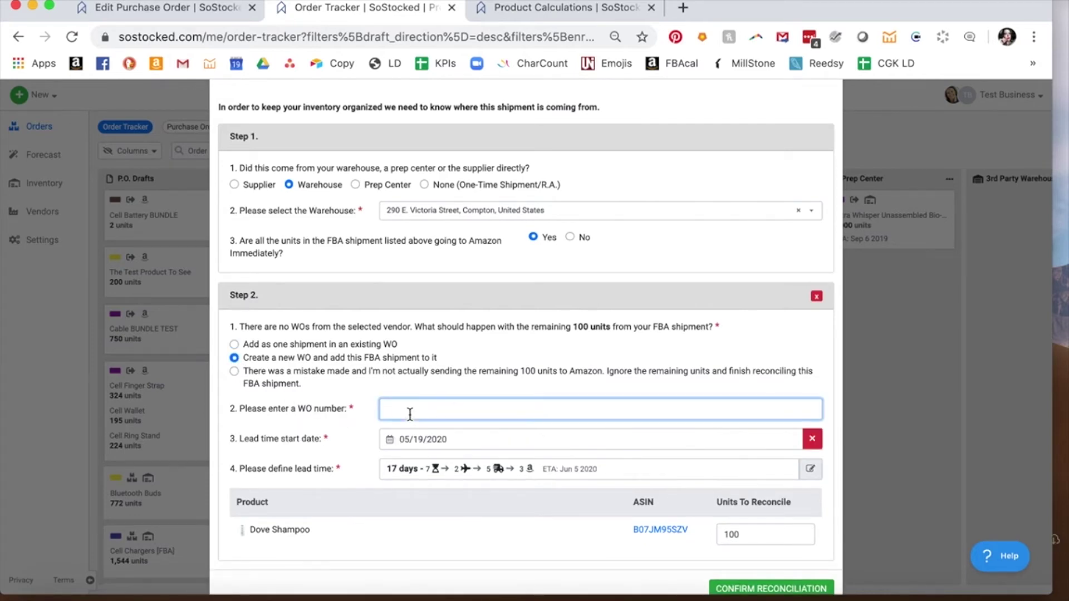
{"action": "scroll", "coordinate": [410, 414], "scroll_direction": "up", "scroll_amount": 3}
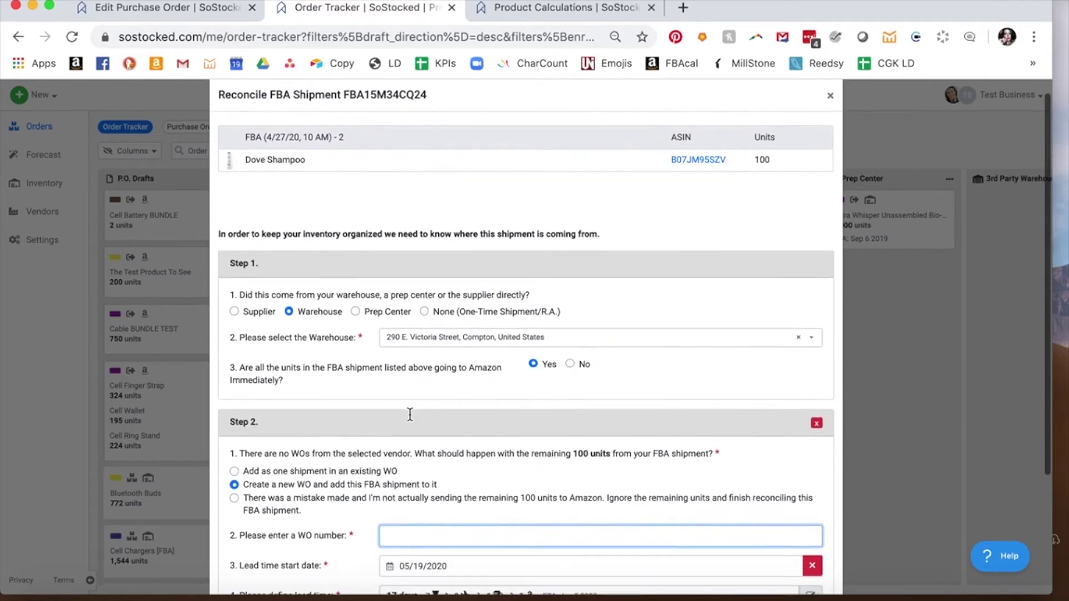
{"action": "type", "text": "Dove 42"}
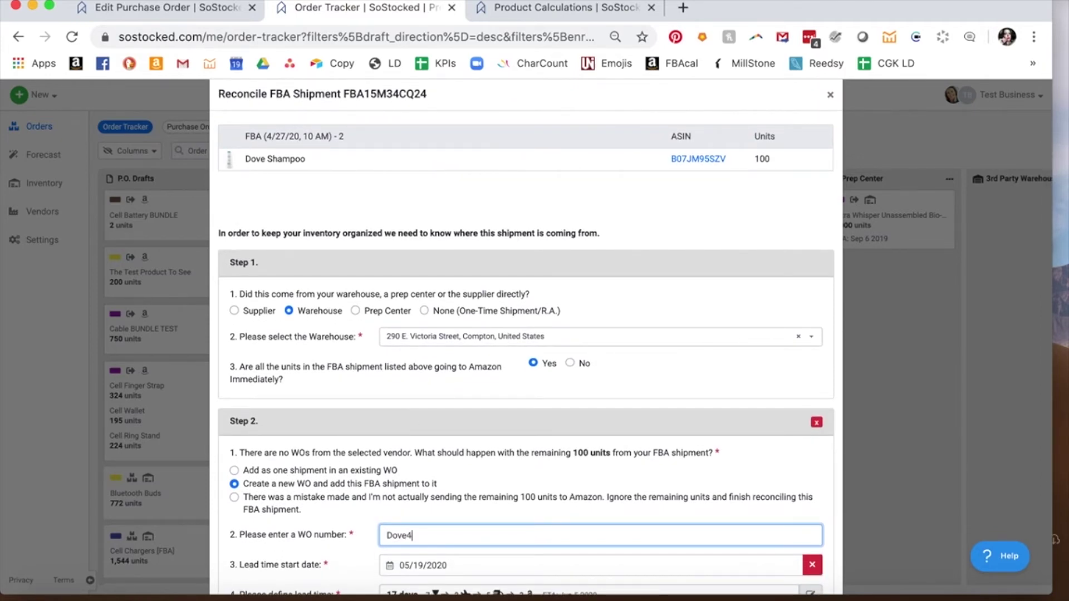
{"action": "key", "text": "BackSpace"}
{"action": "key", "text": "BackSpace"}
{"action": "type", "text": "0427"}
Set the work order start date to April 27, 2020 and bring up its lead time breakdown
{"action": "scroll", "coordinate": [376, 398], "scroll_direction": "down", "scroll_amount": 3}
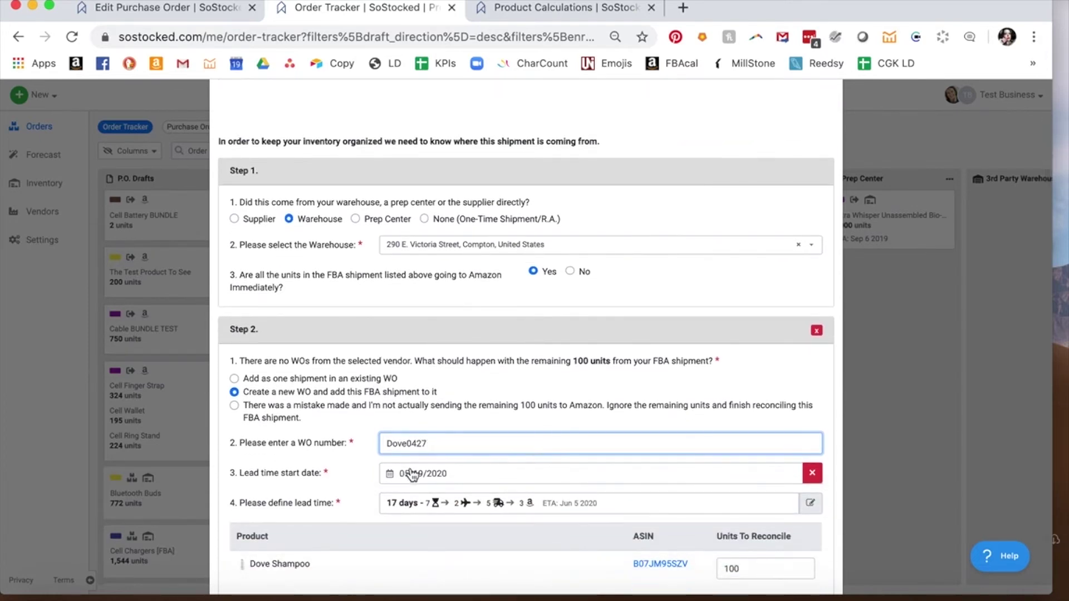
{"action": "left_click", "coordinate": [410, 473]}
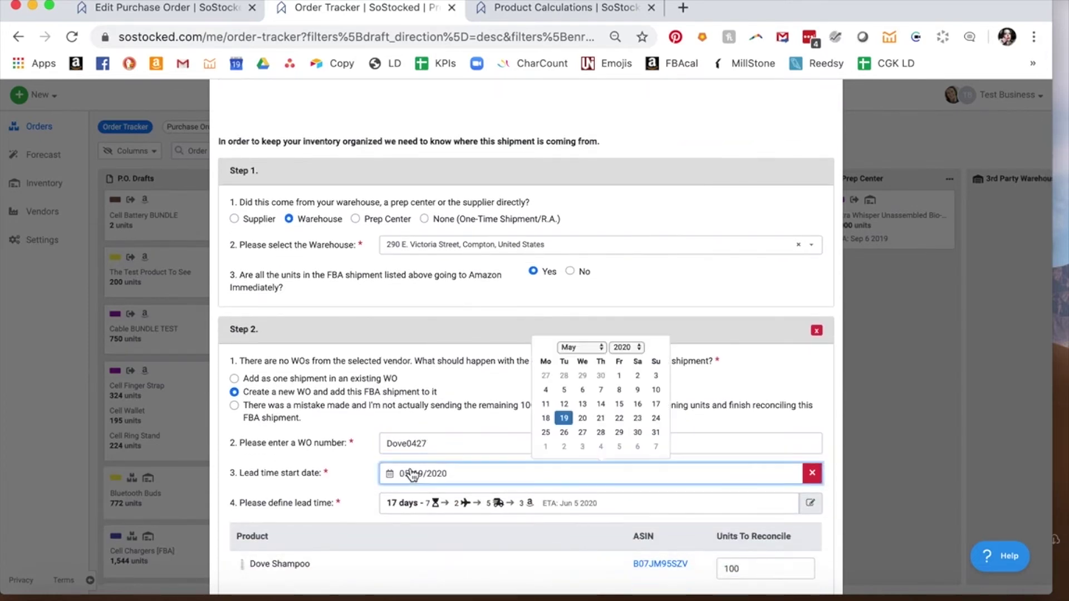
{"action": "left_click", "coordinate": [545, 376]}
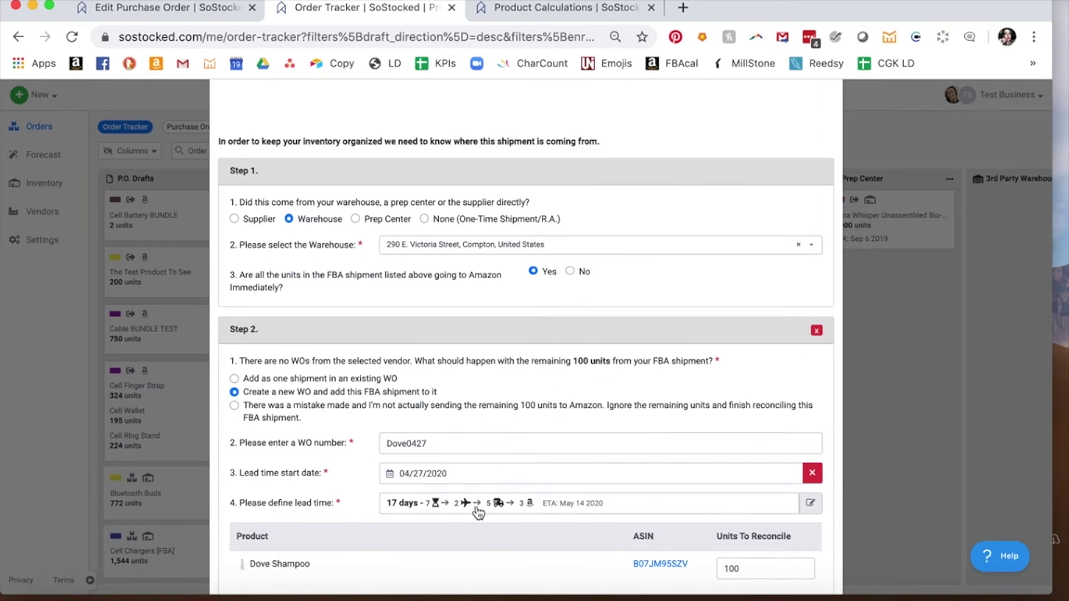
{"action": "left_click", "coordinate": [395, 507]}
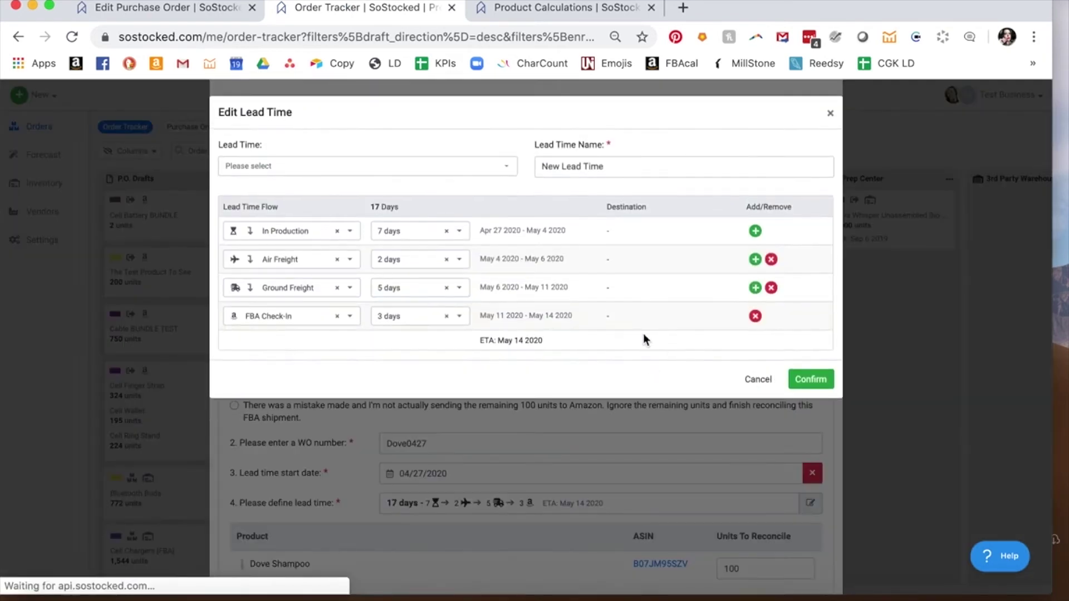
Make step one 5-day Ground Freight, drop the Air Freight and extra Ground Freight steps, and confirm
{"action": "left_click", "coordinate": [289, 238]}
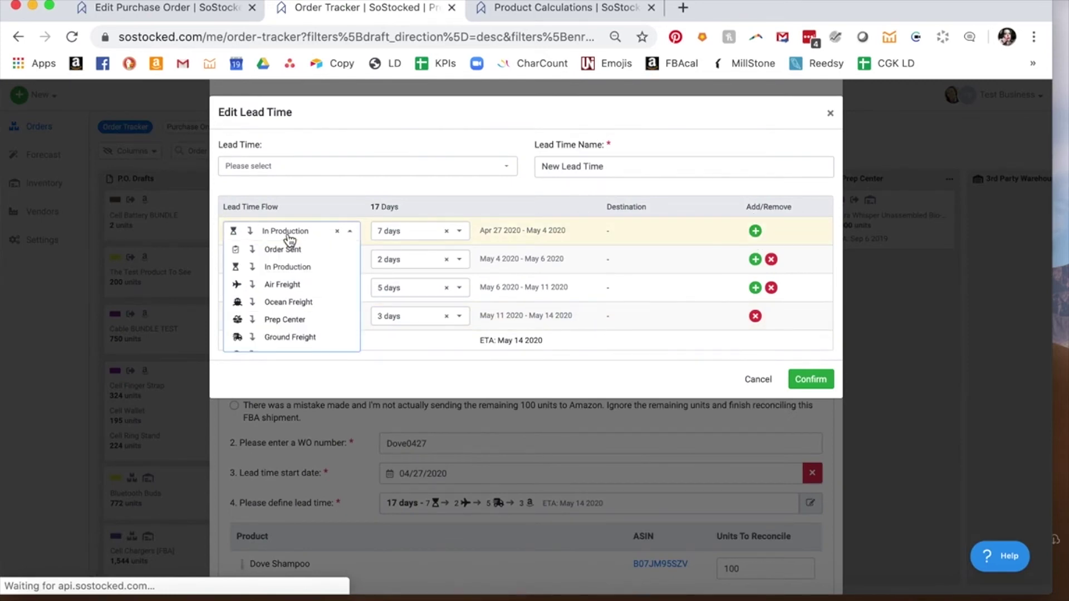
{"action": "left_click", "coordinate": [293, 339]}
{"action": "left_click", "coordinate": [415, 233]}
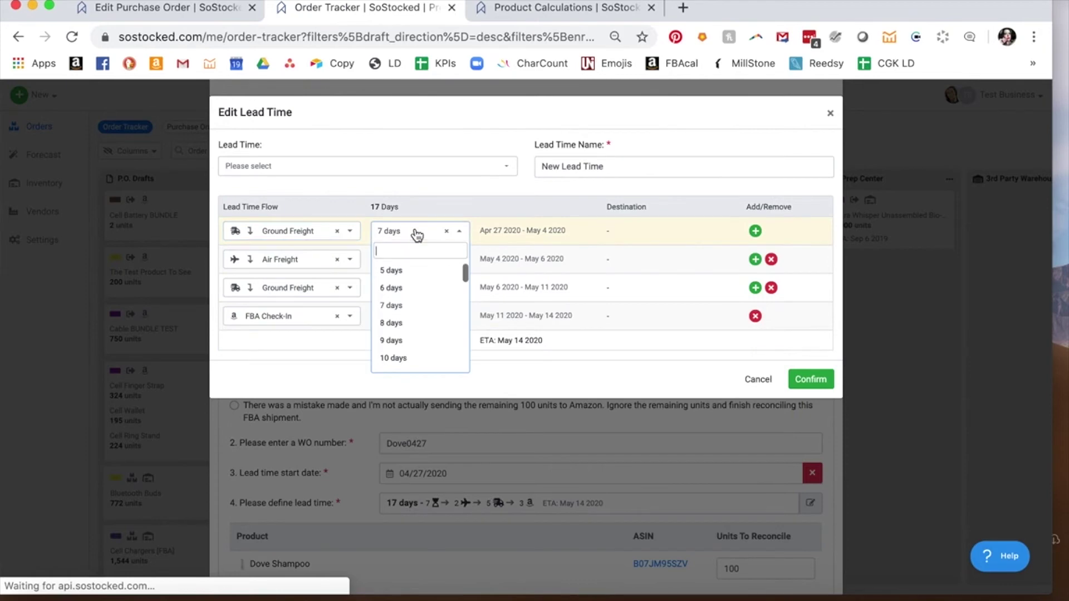
{"action": "left_click", "coordinate": [398, 273]}
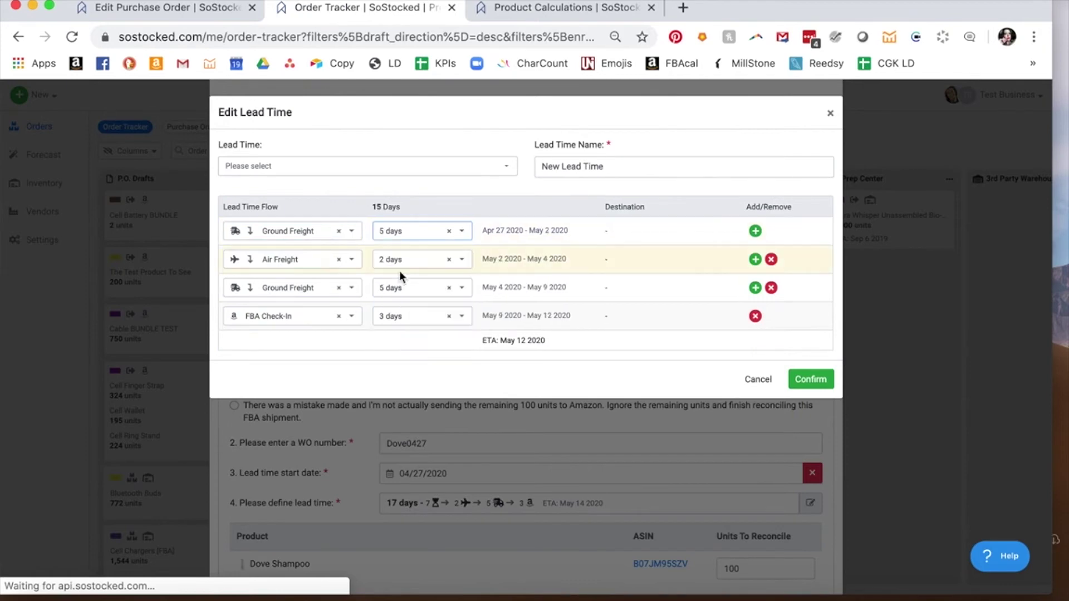
{"action": "left_click", "coordinate": [770, 260]}
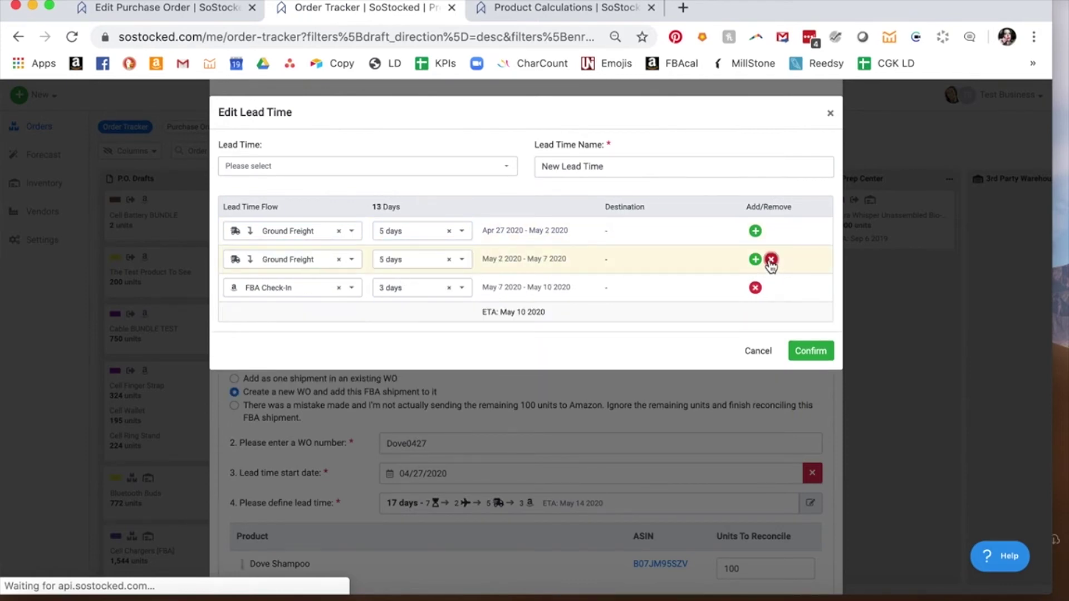
{"action": "left_click", "coordinate": [770, 259]}
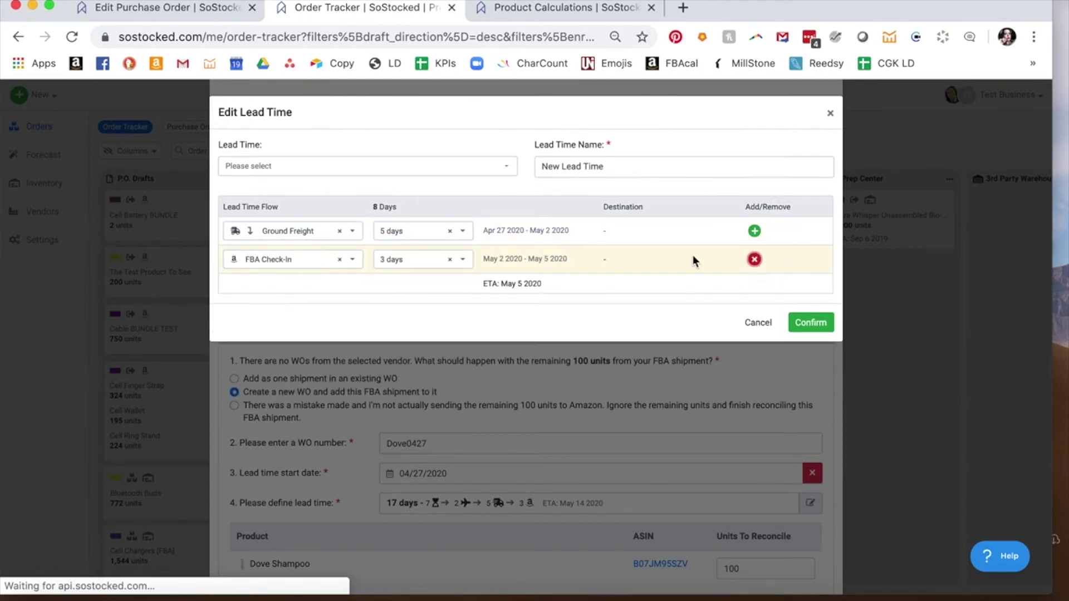
{"action": "left_click", "coordinate": [812, 322]}
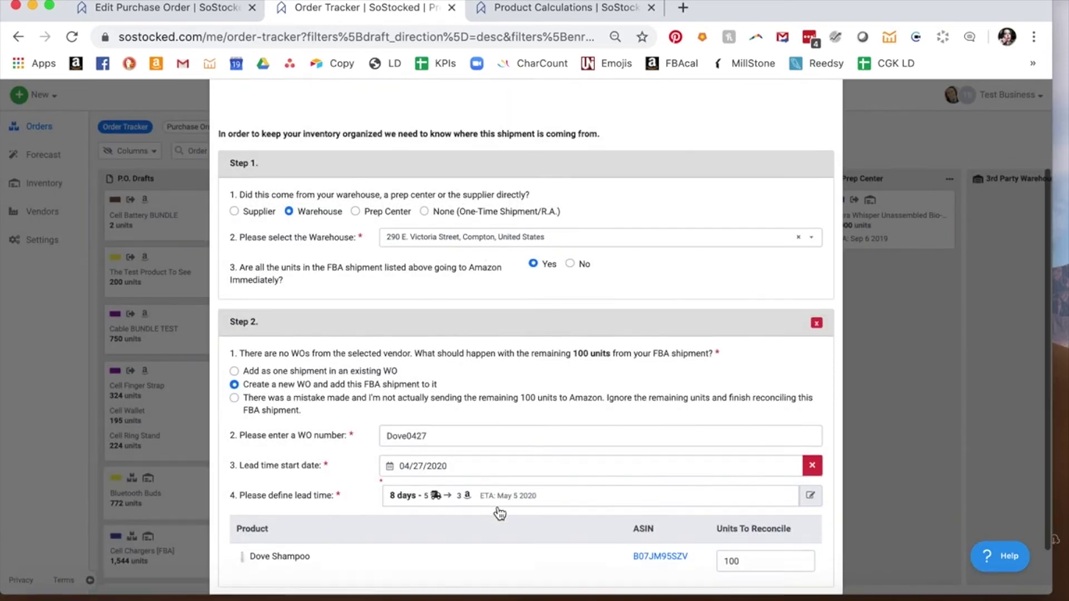
Confirm the Dove Shampoo reconciliation to Dove0427 and open the next Dove Shampoo shipment
{"action": "scroll", "coordinate": [500, 512], "scroll_direction": "down", "scroll_amount": 1}
{"action": "scroll", "coordinate": [652, 463], "scroll_direction": "up", "scroll_amount": 3}
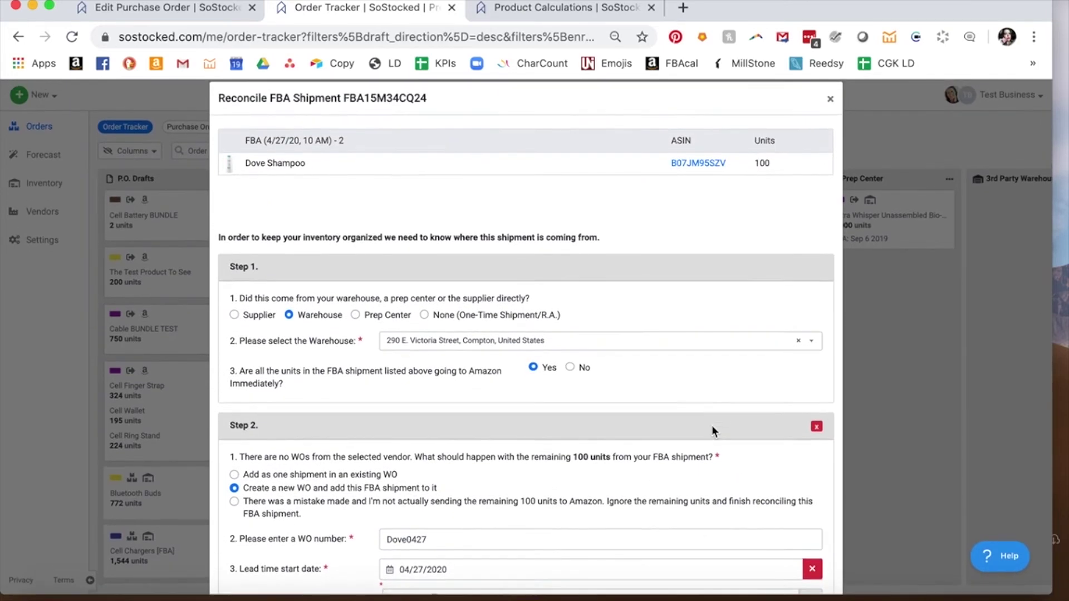
{"action": "scroll", "coordinate": [711, 426], "scroll_direction": "down", "scroll_amount": 3}
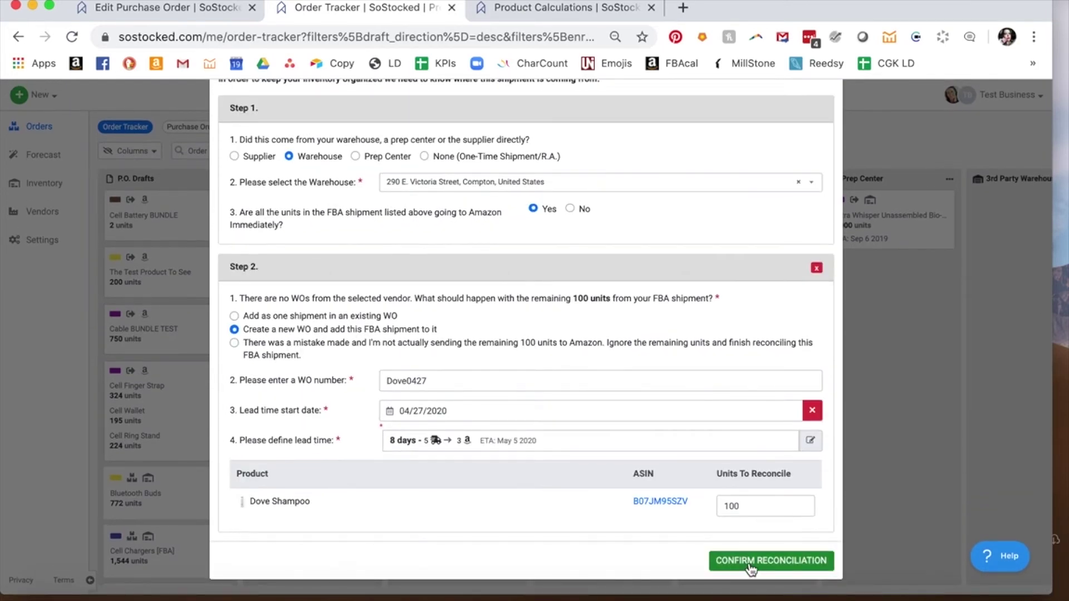
{"action": "left_click", "coordinate": [750, 562]}
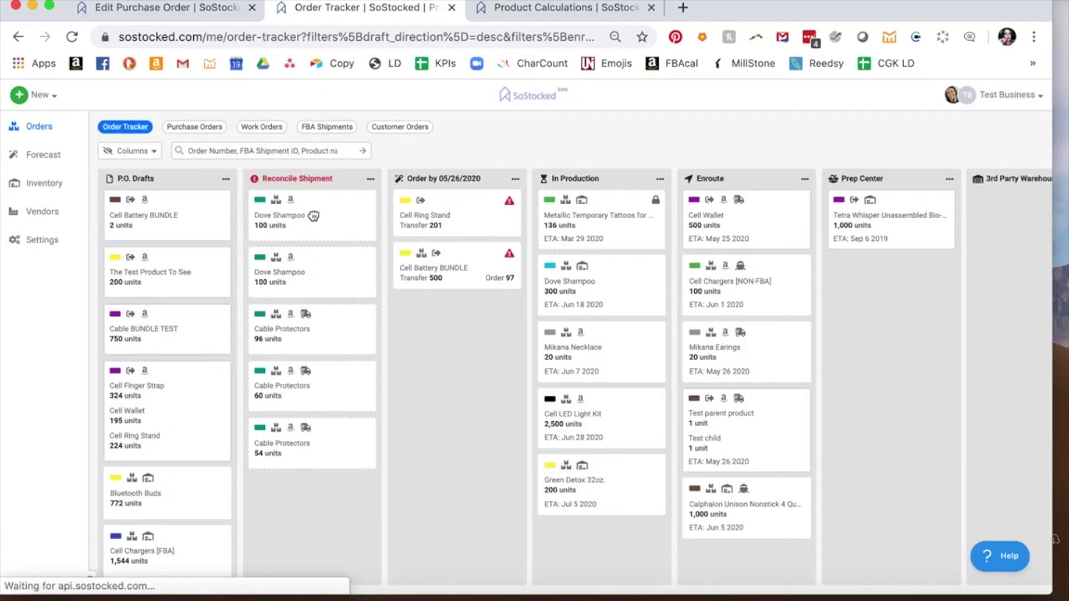
{"action": "left_click", "coordinate": [313, 216]}
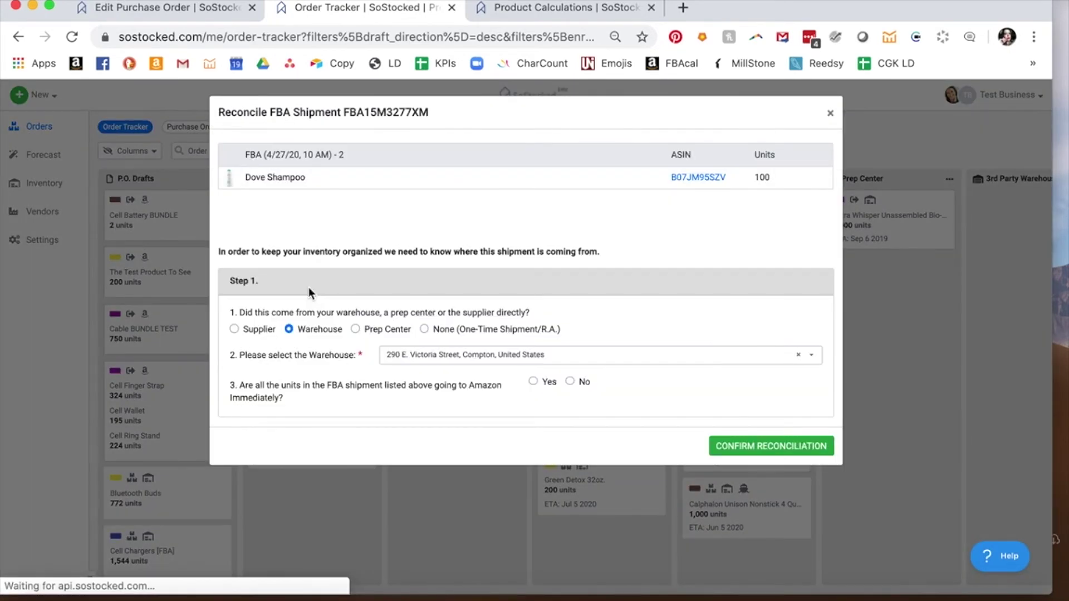
Try Supplier, Warehouse and Prep Center sources for FBA15M3277XM, then choose None (One-Time Shipment/R.A.)
{"action": "left_click", "coordinate": [234, 331]}
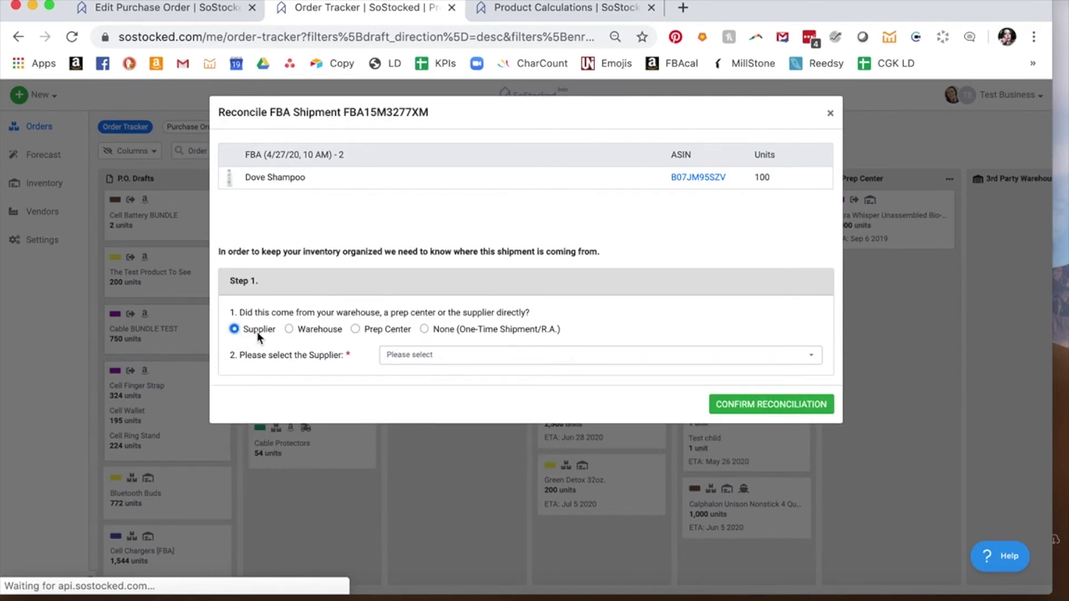
{"action": "left_click", "coordinate": [289, 329]}
{"action": "left_click", "coordinate": [415, 362]}
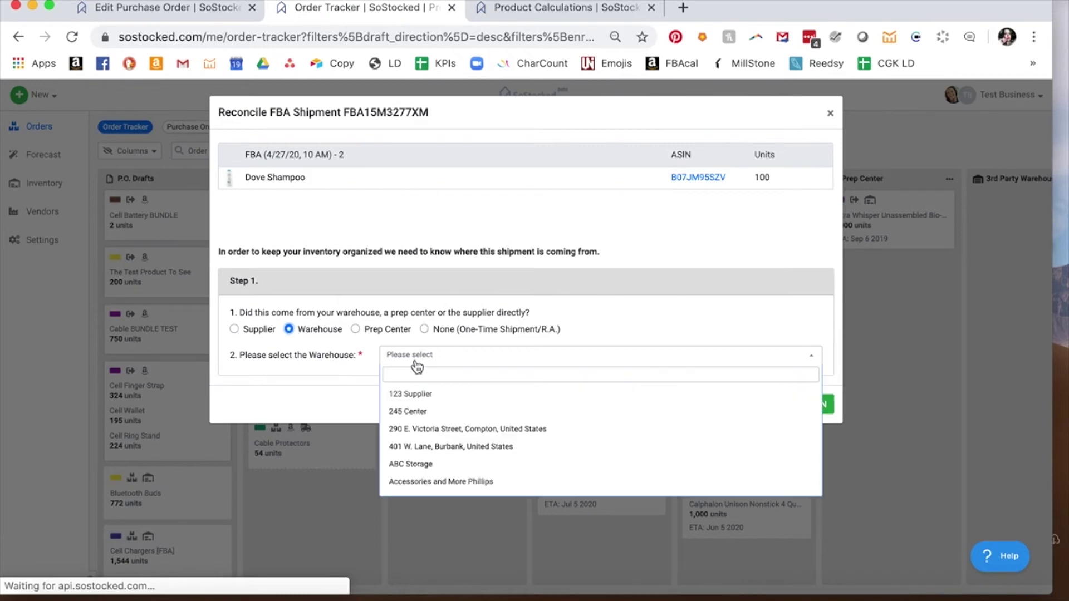
{"action": "left_click", "coordinate": [355, 329]}
{"action": "left_click", "coordinate": [423, 362]}
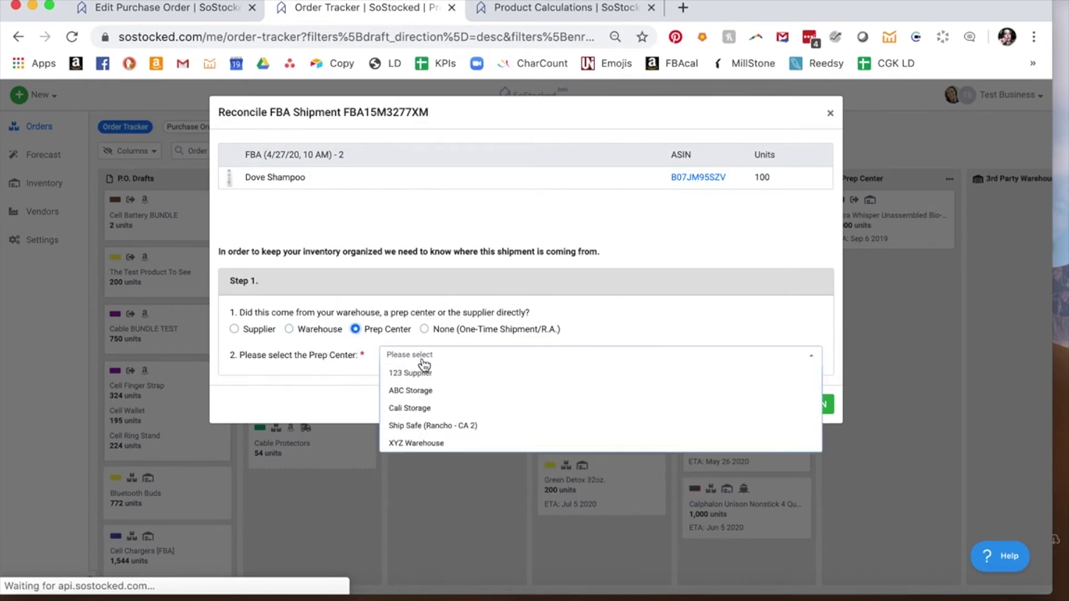
{"action": "left_click", "coordinate": [356, 331]}
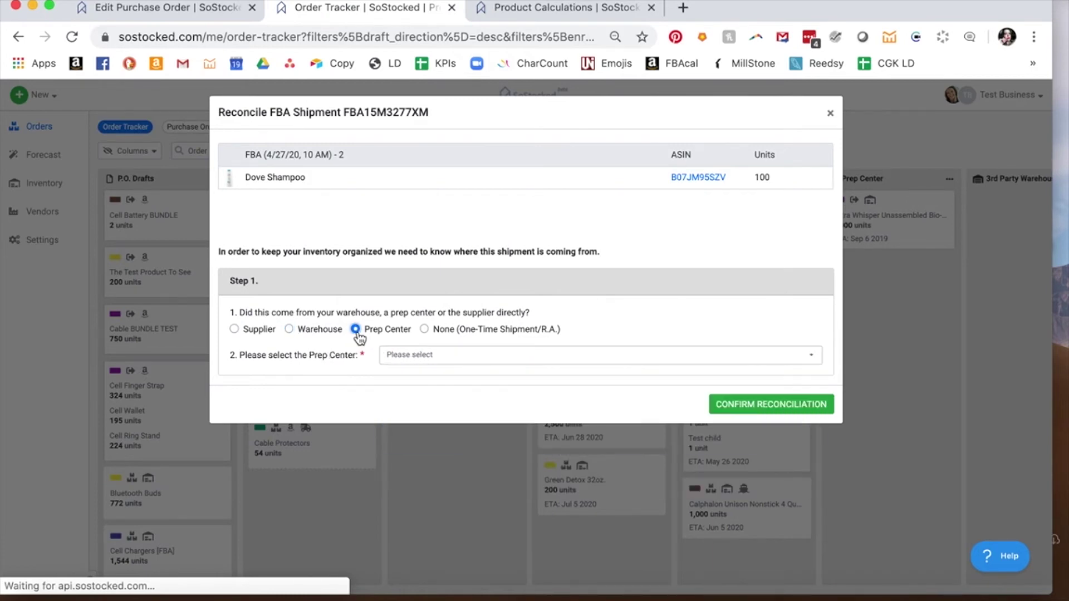
{"action": "left_click", "coordinate": [404, 360]}
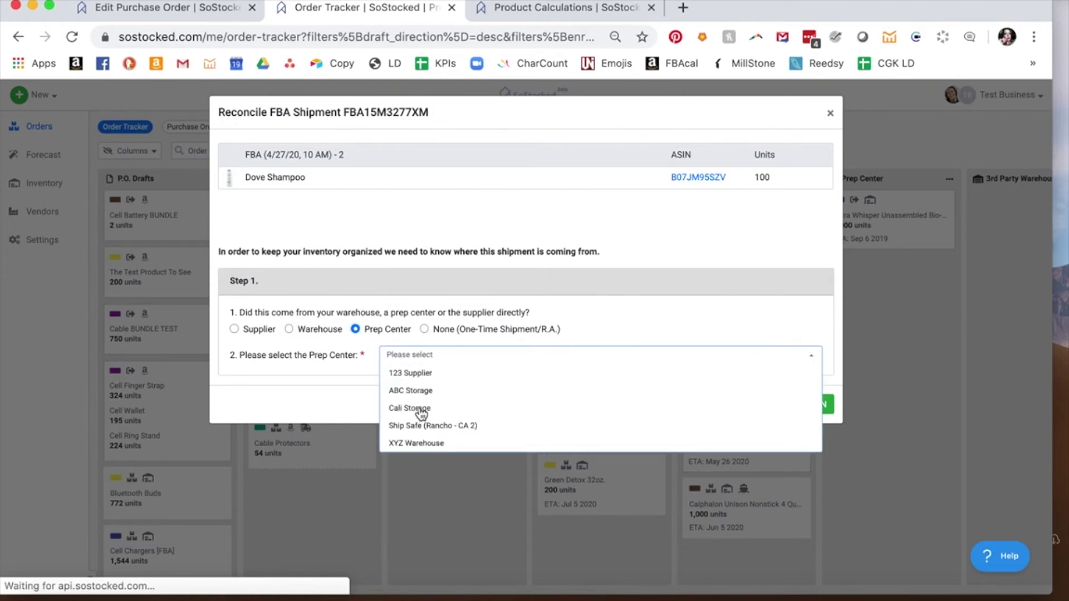
{"action": "left_click", "coordinate": [624, 325]}
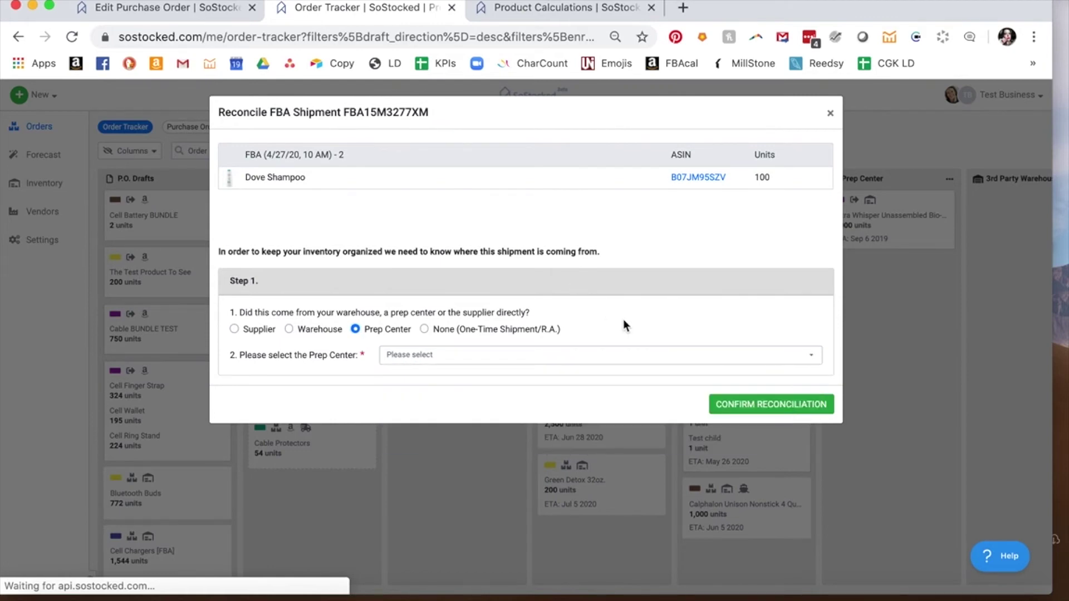
{"action": "left_click", "coordinate": [424, 330]}
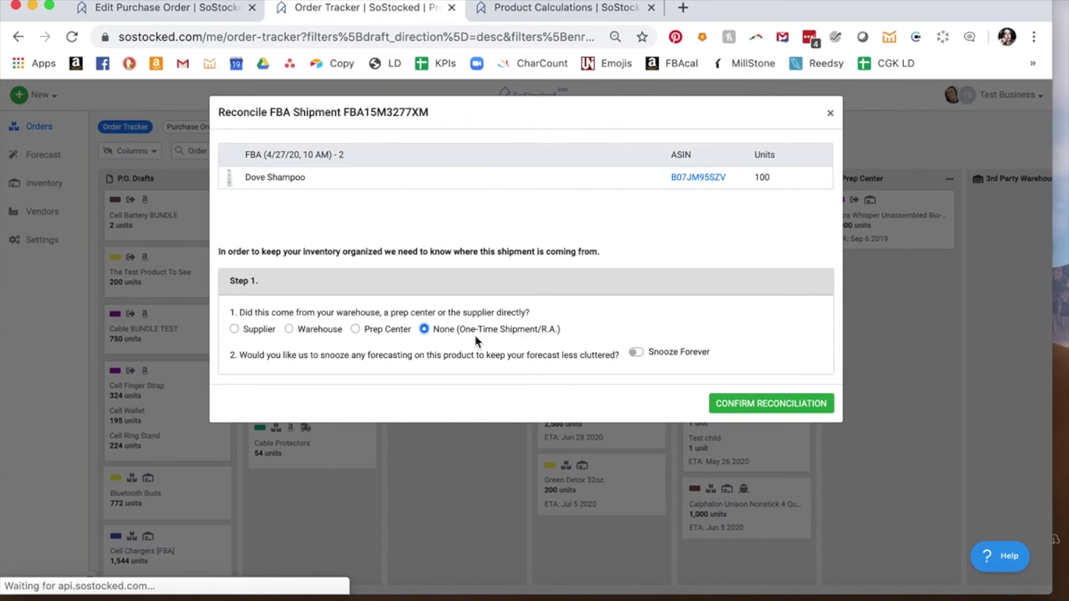
Toggle Snooze Forever on and back off, then switch the shipment source to Supplier
{"action": "left_click", "coordinate": [635, 352]}
{"action": "left_click", "coordinate": [635, 354]}
{"action": "left_click", "coordinate": [235, 329]}
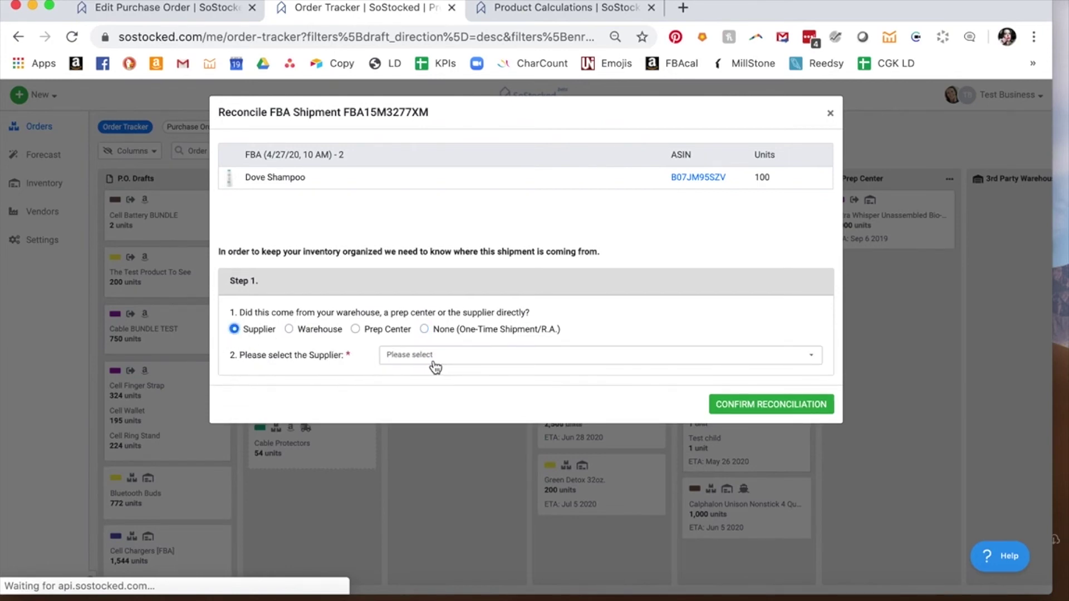
Set the shipment source to Warehouse with 245 Center selected
{"action": "left_click", "coordinate": [289, 329]}
{"action": "left_click", "coordinate": [401, 361]}
{"action": "left_click", "coordinate": [408, 412]}
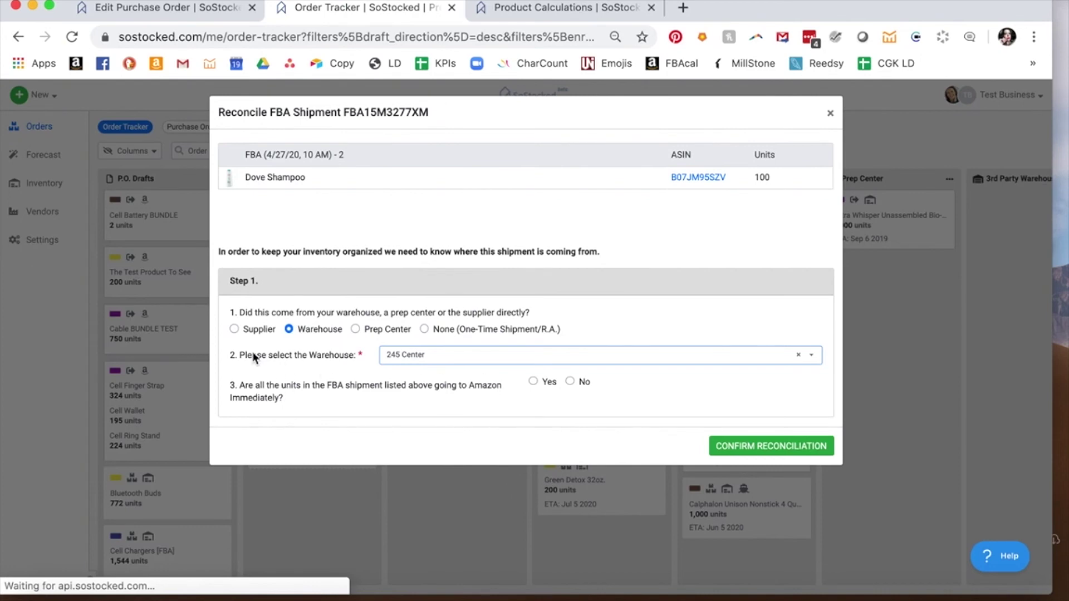
Switch the shipment source to supplier Pack & Ship
{"action": "left_click", "coordinate": [447, 359]}
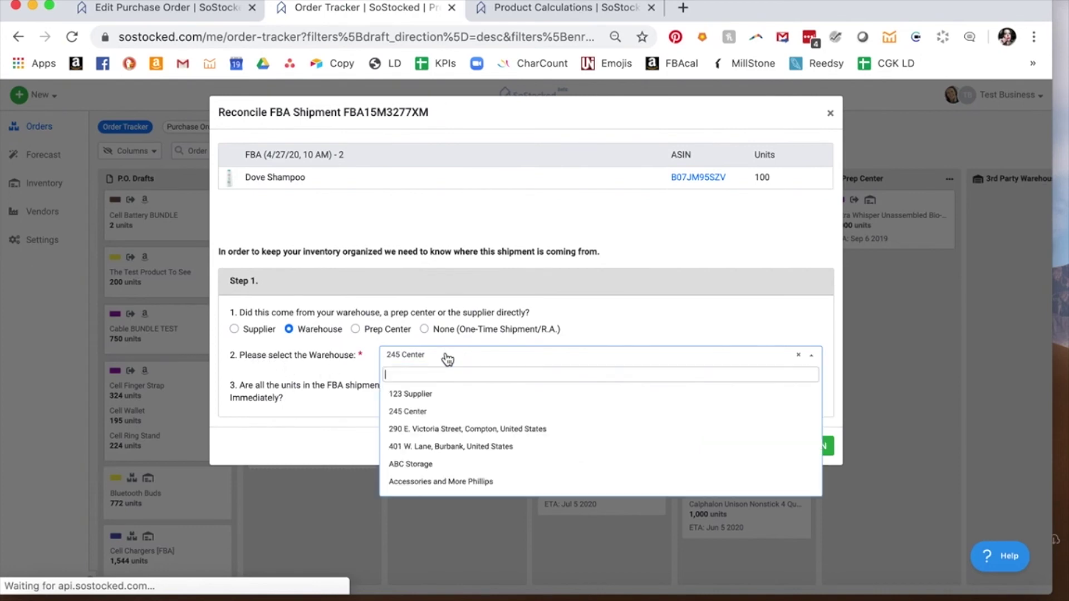
{"action": "left_click", "coordinate": [447, 359]}
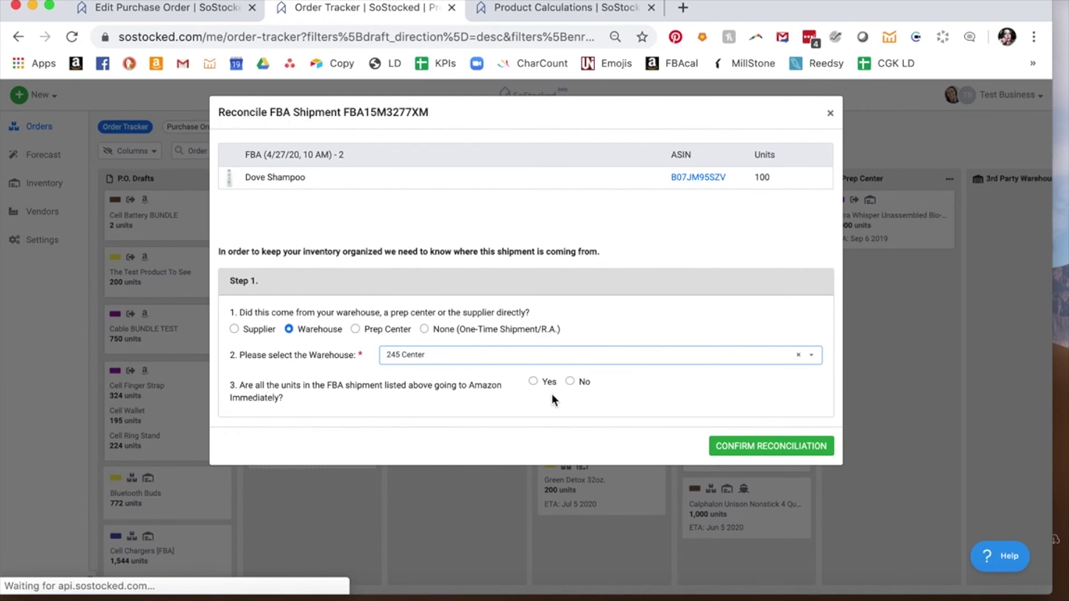
{"action": "left_click", "coordinate": [234, 329]}
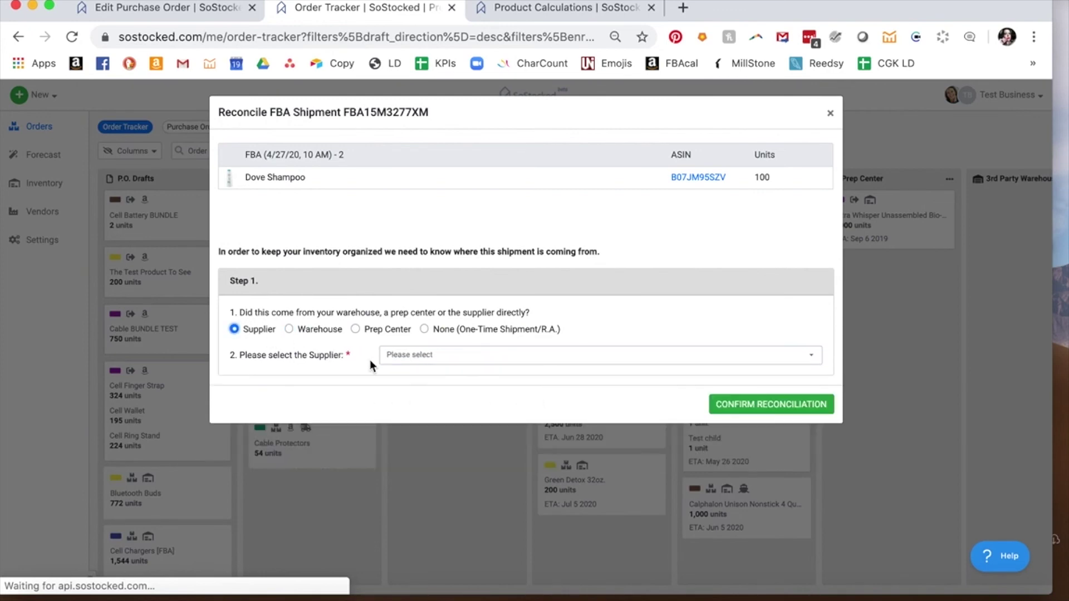
{"action": "left_click", "coordinate": [432, 361]}
{"action": "type", "text": "pack"}
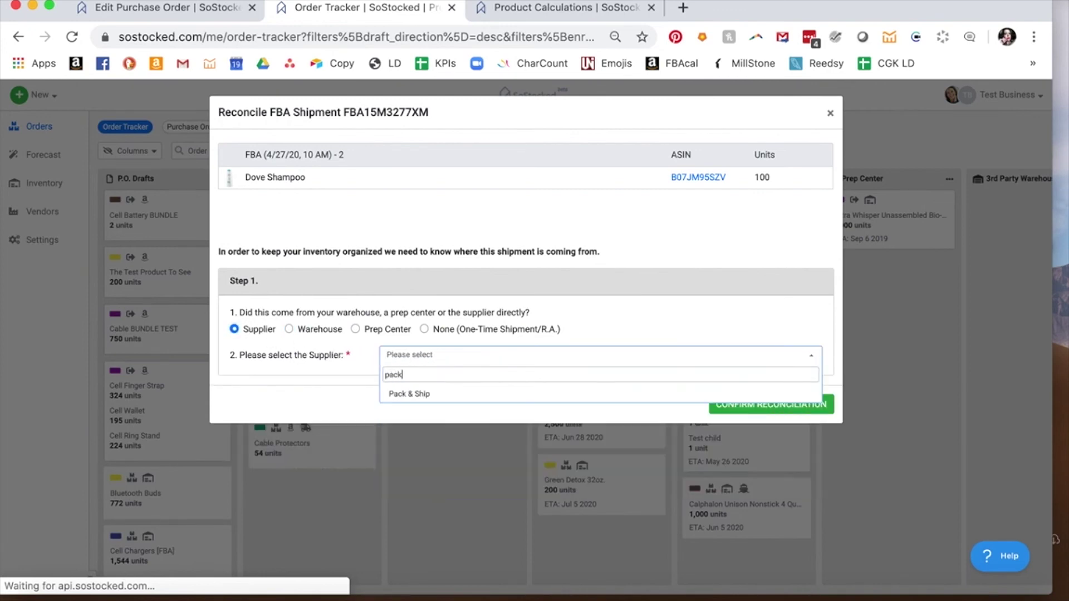
{"action": "left_click", "coordinate": [444, 394]}
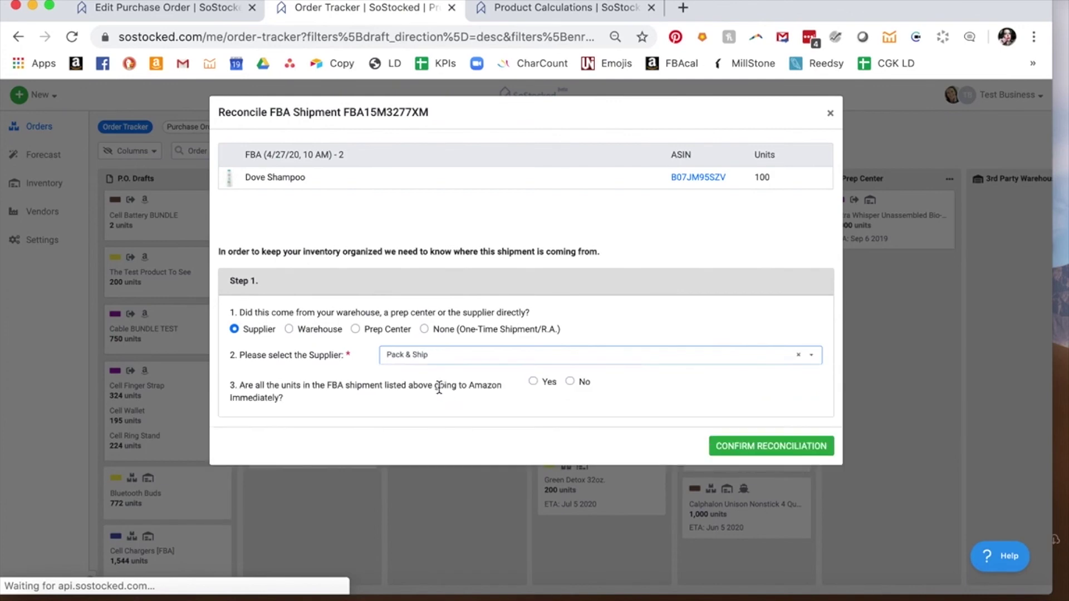
Answer No to all units going to Amazon, Yes to an existing order, linking DOVE 0427 Shipment - 3031014
{"action": "left_click", "coordinate": [570, 383]}
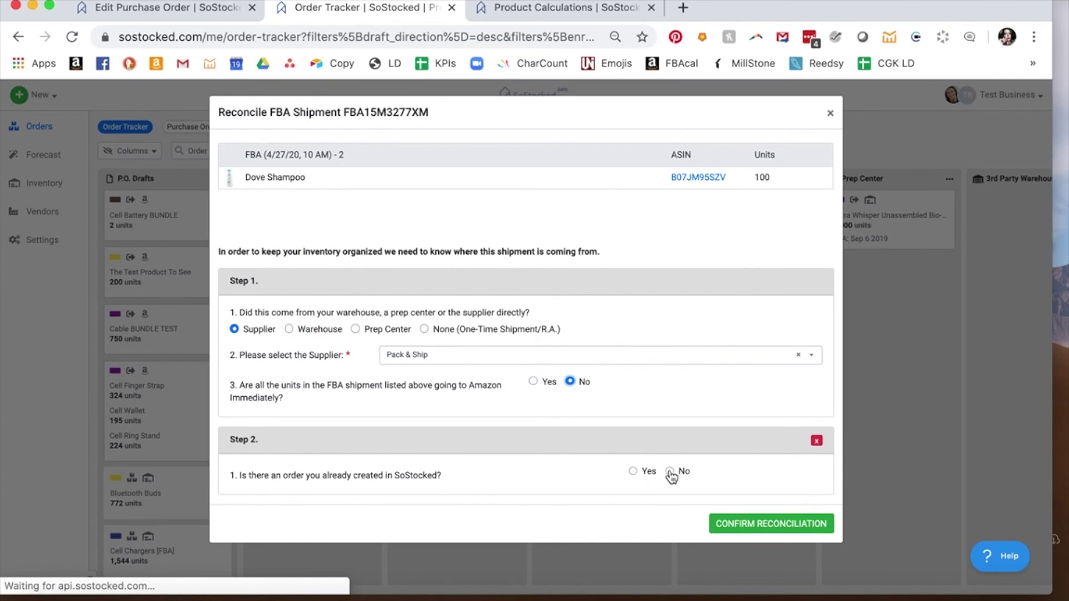
{"action": "left_click", "coordinate": [633, 472]}
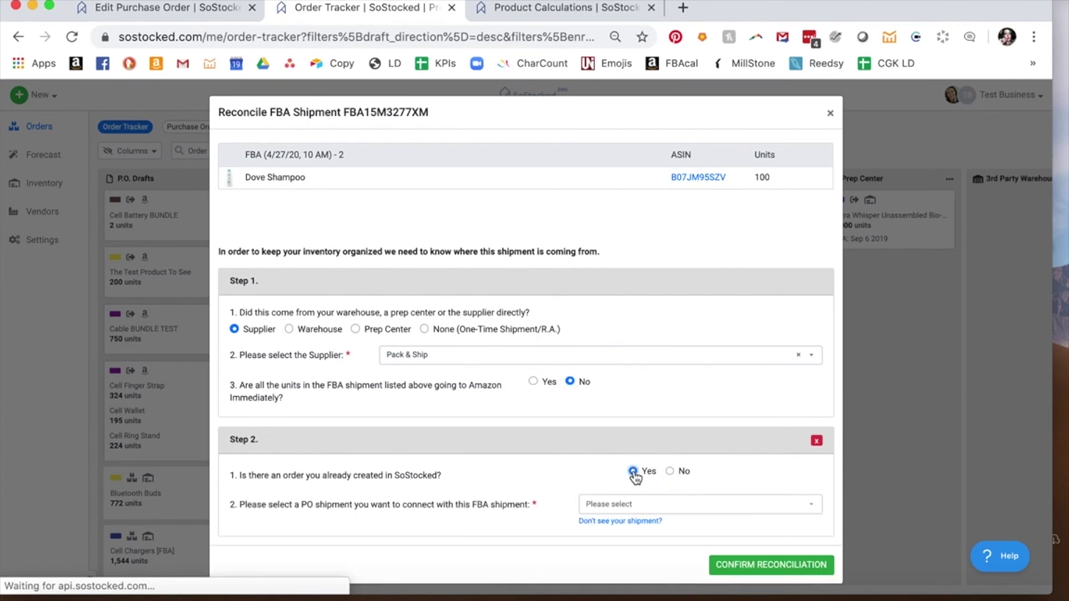
{"action": "left_click", "coordinate": [628, 504]}
{"action": "left_click", "coordinate": [635, 527]}
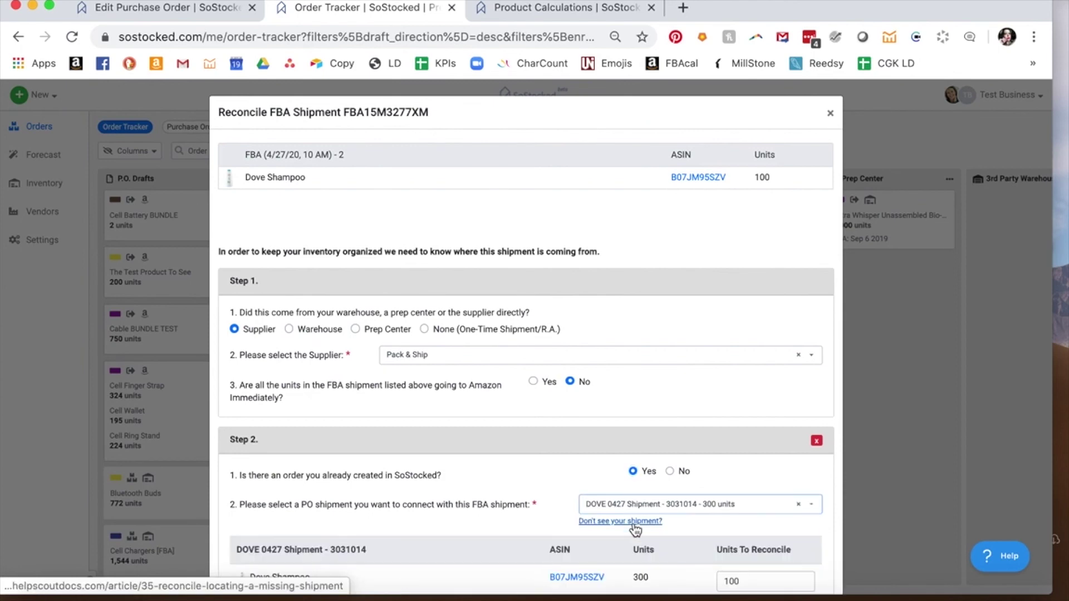
Reconcile 50 units against that PO shipment and answer No to another existing order
{"action": "scroll", "coordinate": [634, 528], "scroll_direction": "down", "scroll_amount": 3}
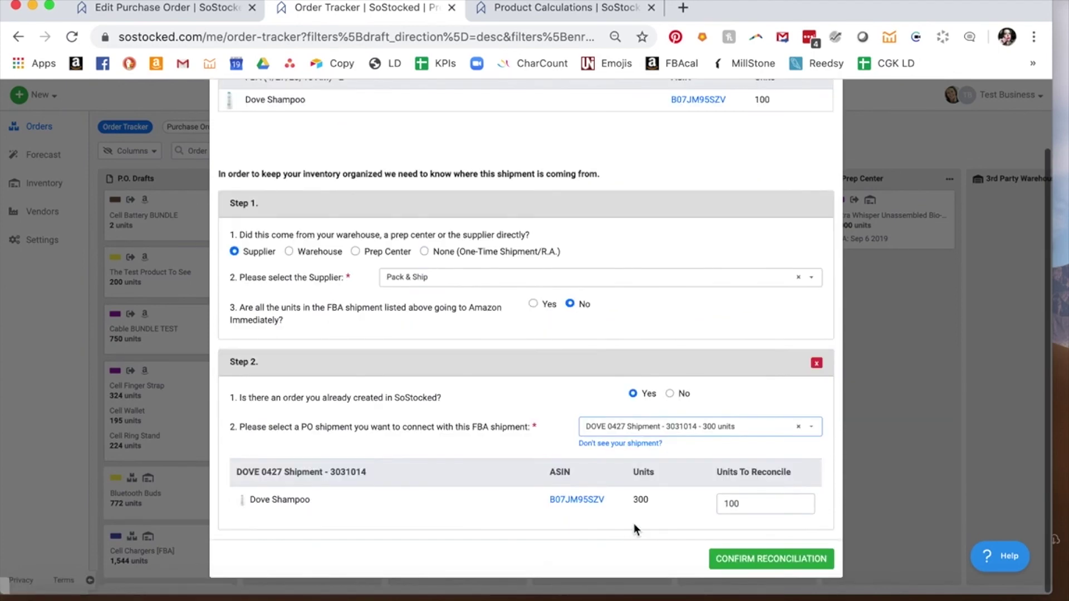
{"action": "left_click_drag", "start_coordinate": [744, 503], "coordinate": [718, 504]}
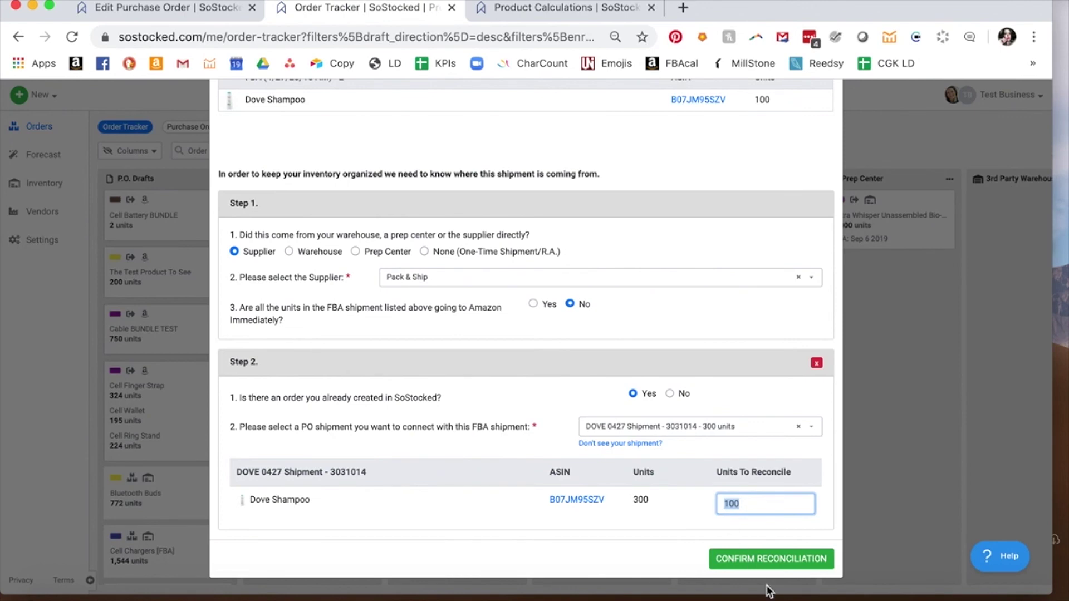
{"action": "type", "text": "50"}
{"action": "left_click", "coordinate": [553, 516]}
{"action": "scroll", "coordinate": [554, 516], "scroll_direction": "down", "scroll_amount": 3}
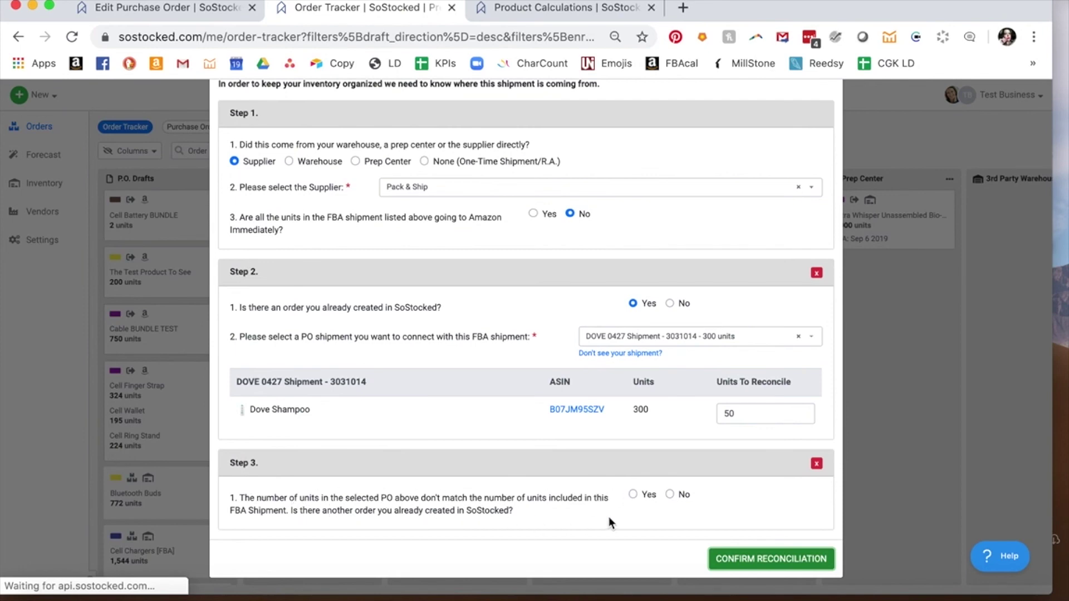
{"action": "left_click", "coordinate": [669, 495]}
{"action": "scroll", "coordinate": [673, 497], "scroll_direction": "down", "scroll_amount": 2}
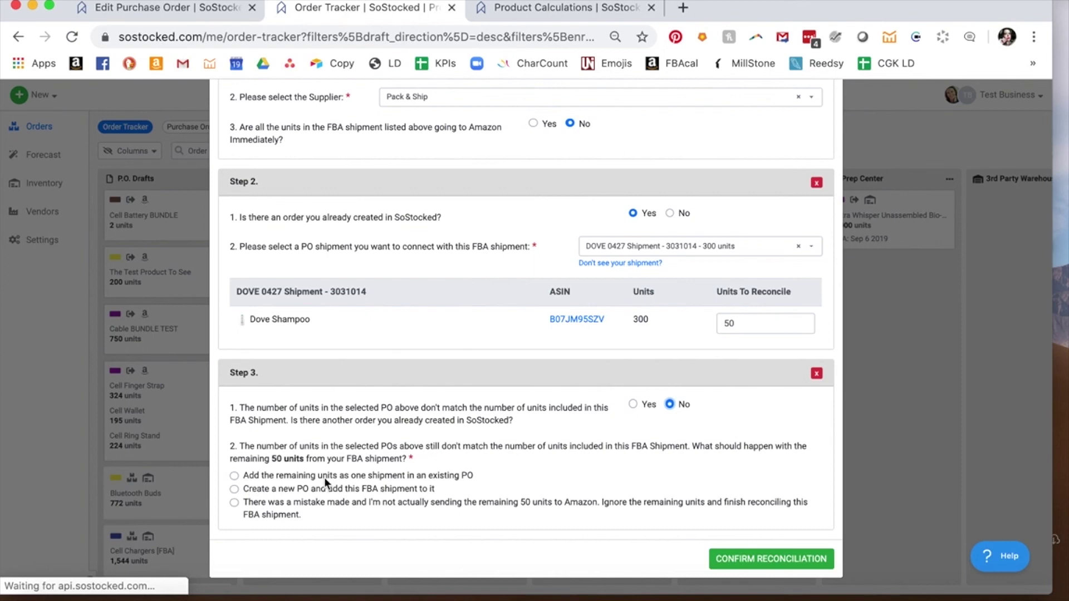
Add the remaining units to the existing DOVE 0427 PO
{"action": "left_click", "coordinate": [235, 476]}
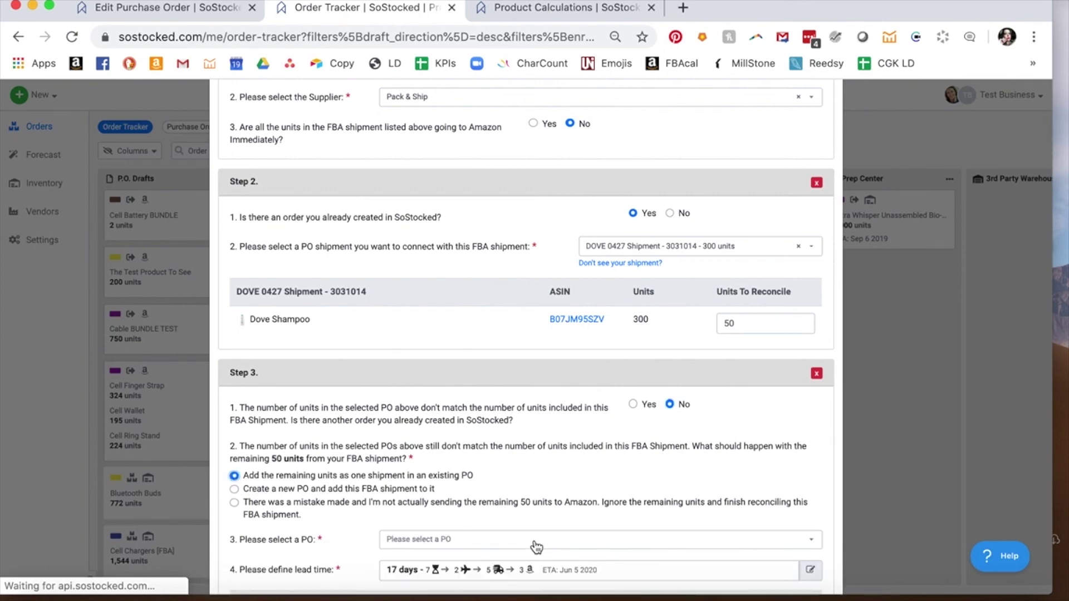
{"action": "scroll", "coordinate": [528, 543], "scroll_direction": "down", "scroll_amount": 3}
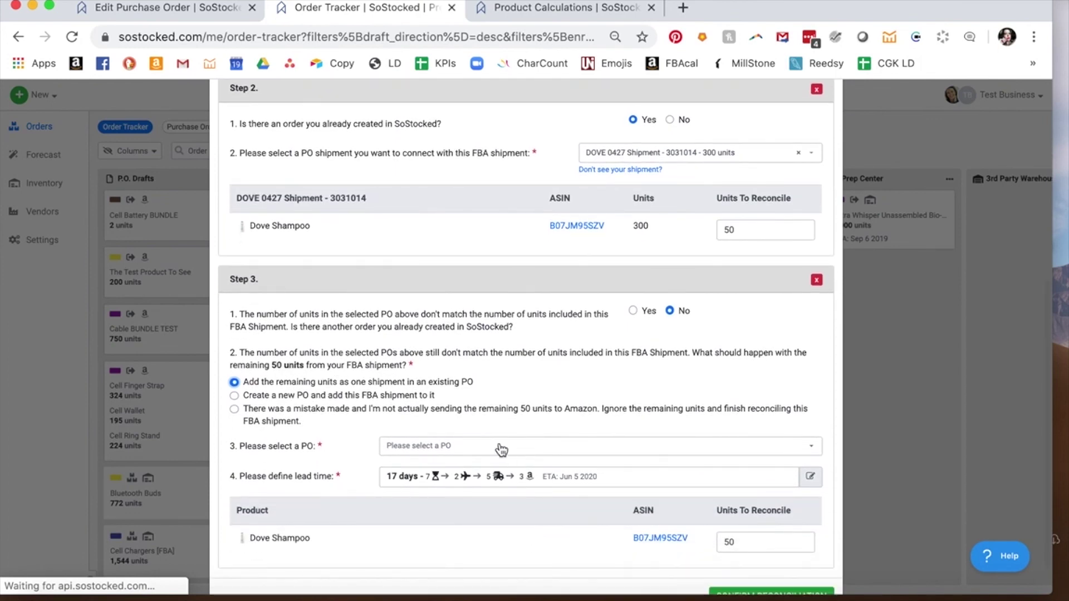
{"action": "left_click", "coordinate": [500, 452]}
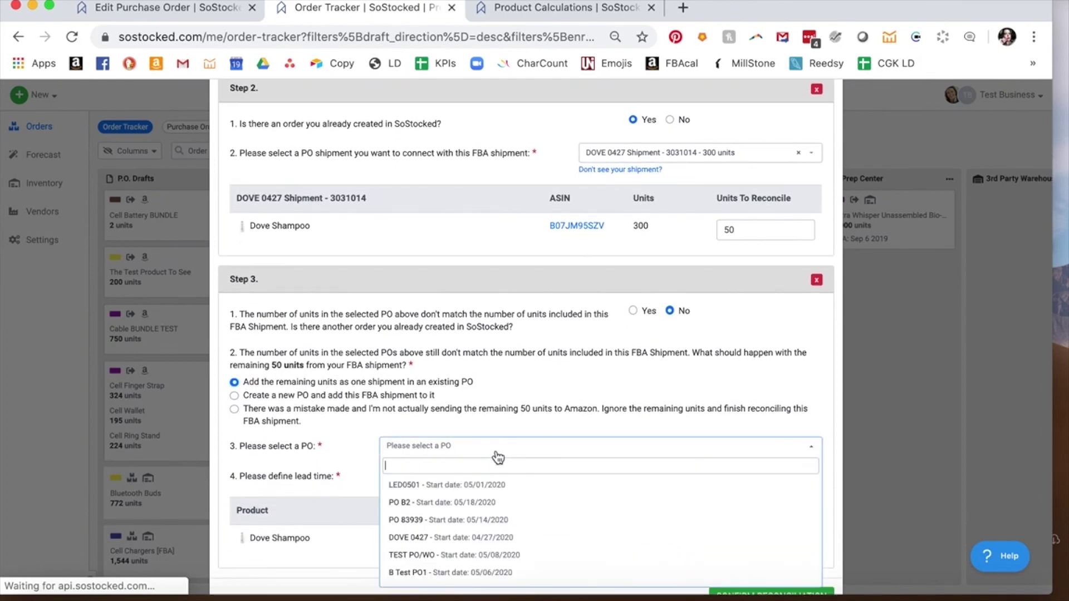
{"action": "left_click", "coordinate": [413, 535]}
Change the lead time's final step to 3rd Party Warehouse with Cali Storage as destination
{"action": "left_click", "coordinate": [577, 476]}
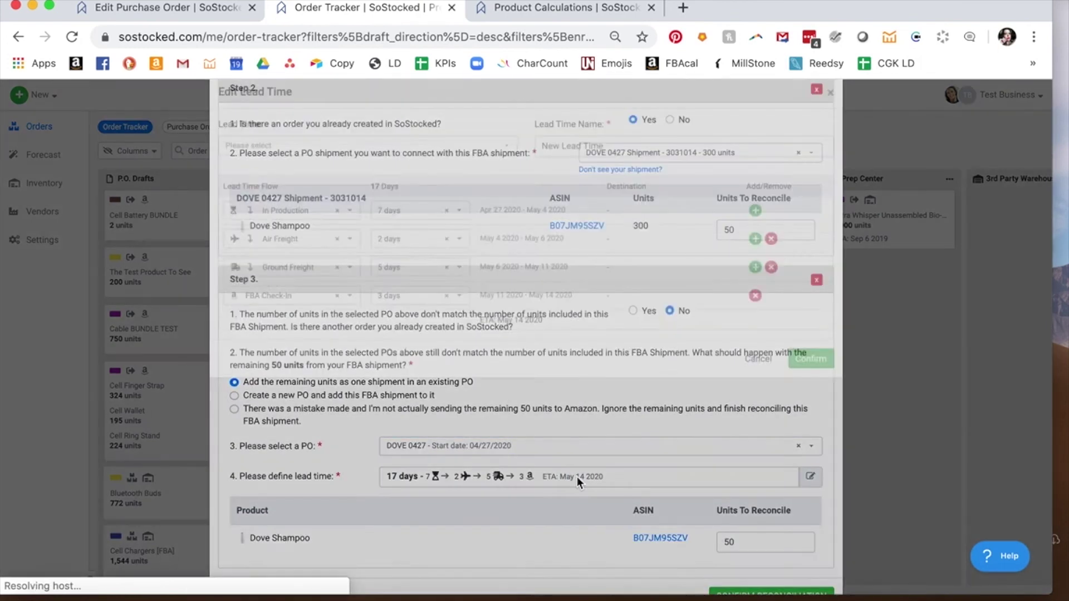
{"action": "left_click", "coordinate": [349, 317]}
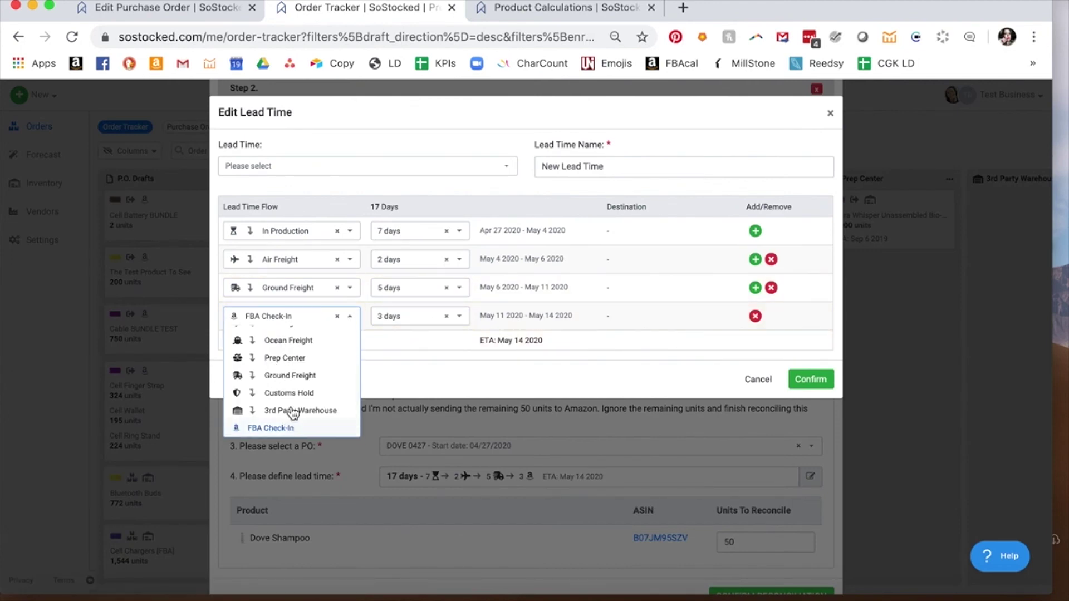
{"action": "left_click", "coordinate": [273, 412]}
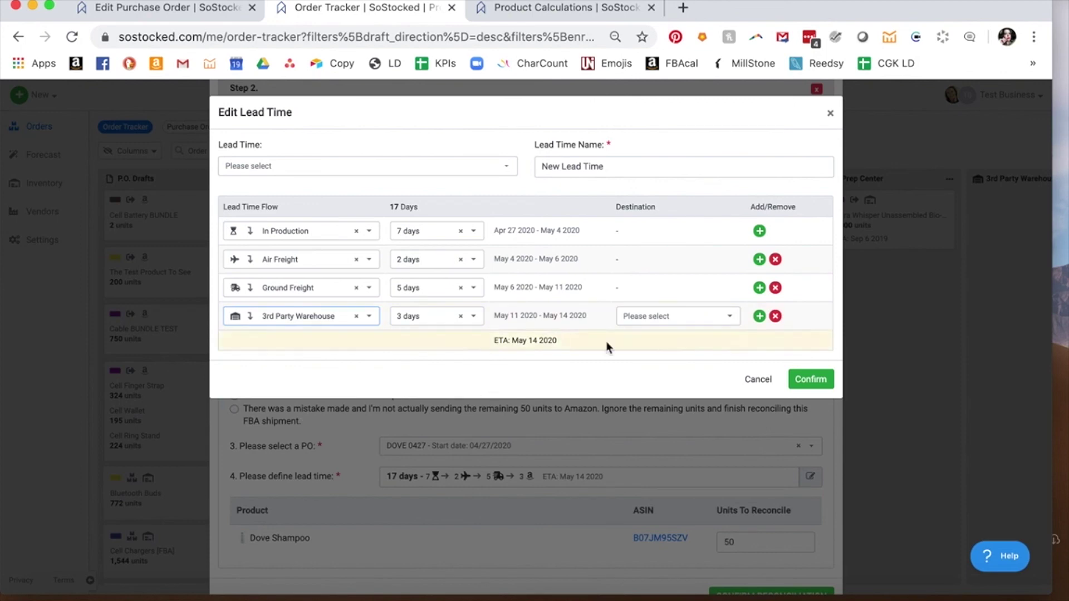
{"action": "left_click", "coordinate": [675, 316]}
{"action": "scroll", "coordinate": [647, 392], "scroll_direction": "down", "scroll_amount": 2}
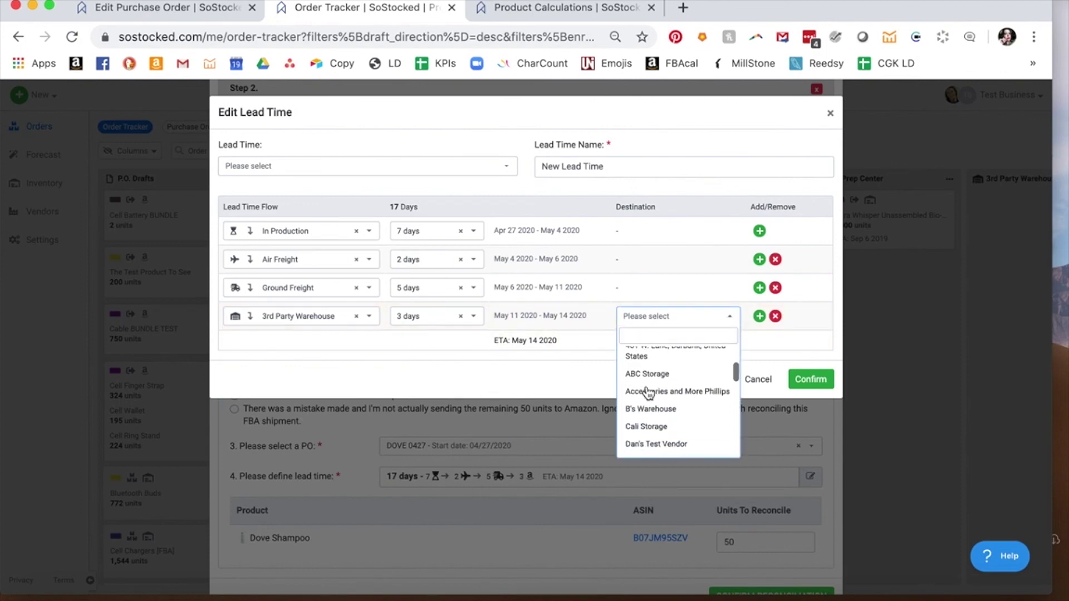
{"action": "left_click", "coordinate": [646, 427]}
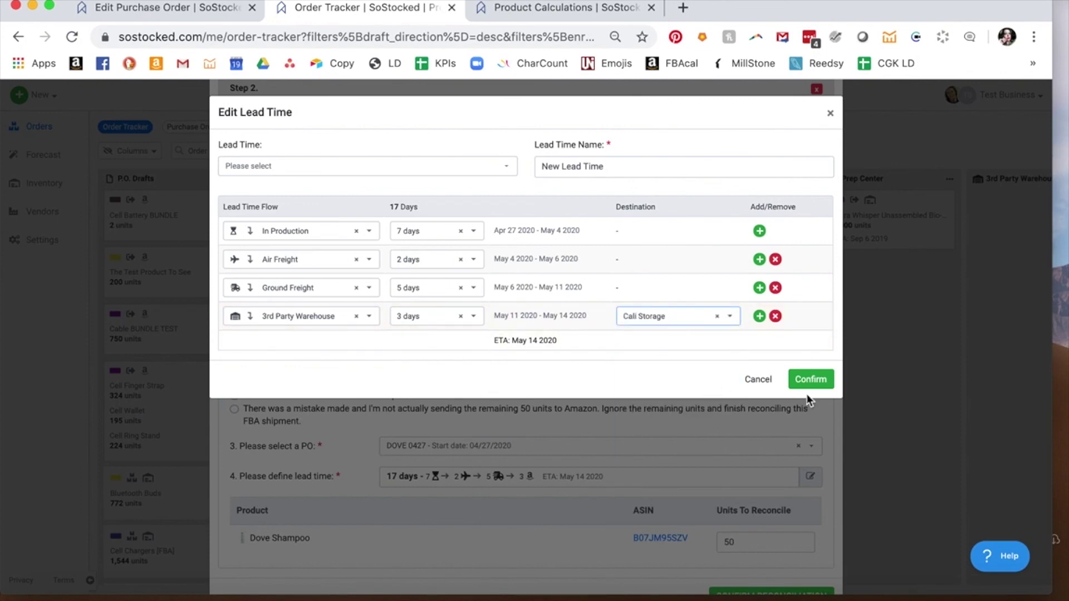
{"action": "left_click", "coordinate": [810, 381]}
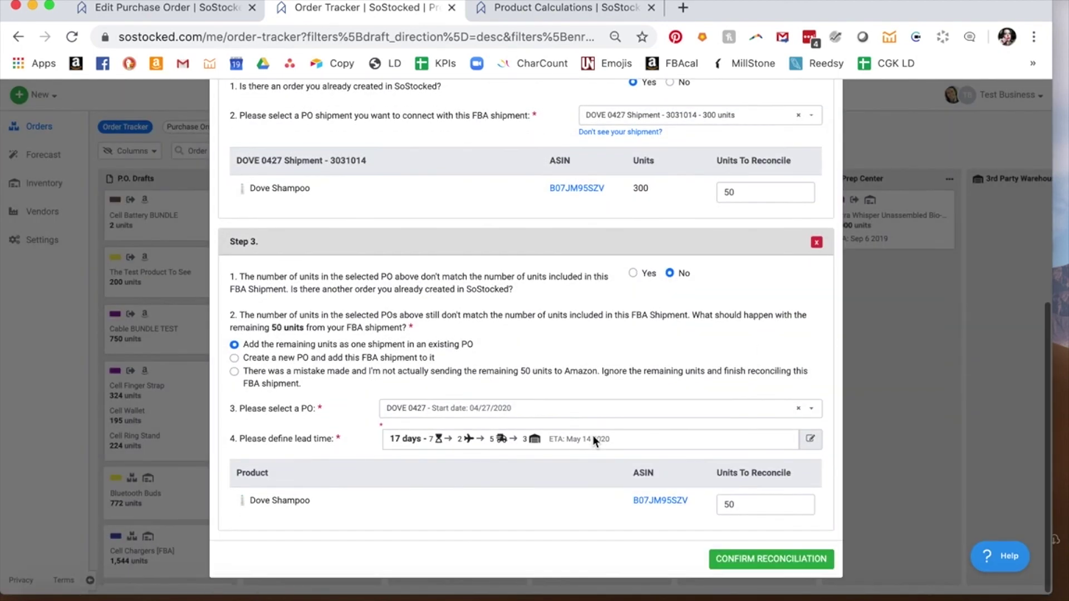
{"action": "scroll", "coordinate": [628, 144], "scroll_direction": "up", "scroll_amount": 1}
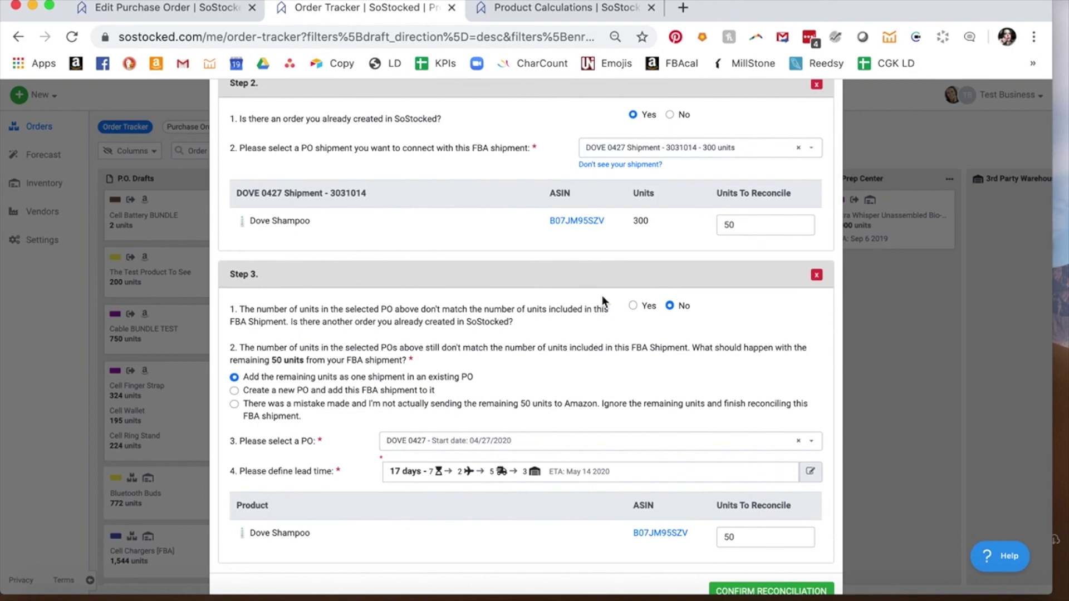
{"action": "scroll", "coordinate": [668, 421], "scroll_direction": "down", "scroll_amount": 1}
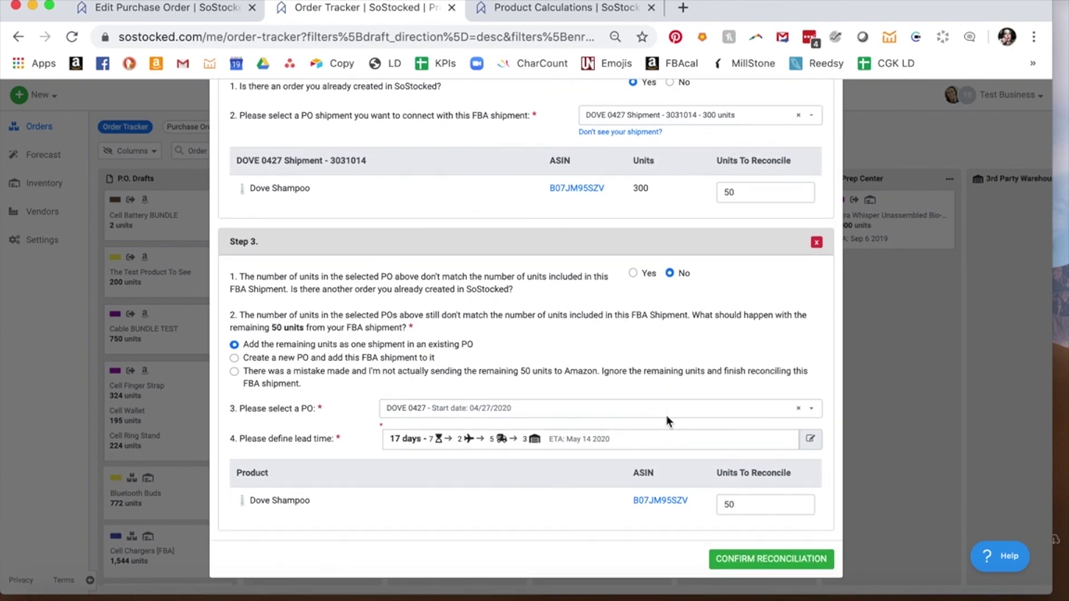
Confirm the Dove Shampoo reconciliation with DOVE 0427 and open the product forecast page
{"action": "left_click", "coordinate": [751, 564]}
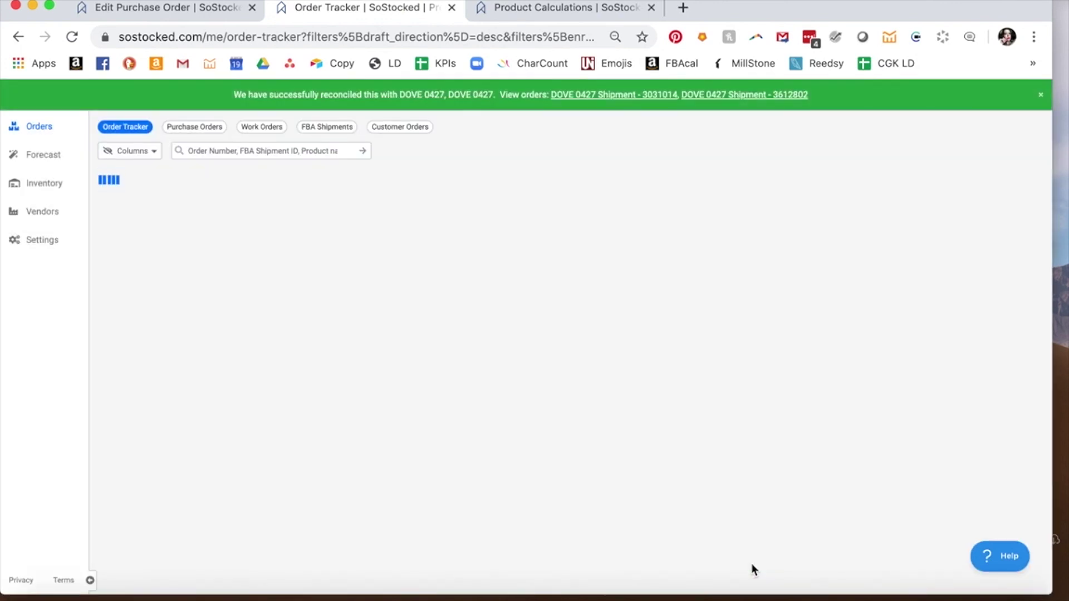
{"action": "left_click", "coordinate": [552, 9]}
{"action": "scroll", "coordinate": [837, 255], "scroll_direction": "up", "scroll_amount": 5}
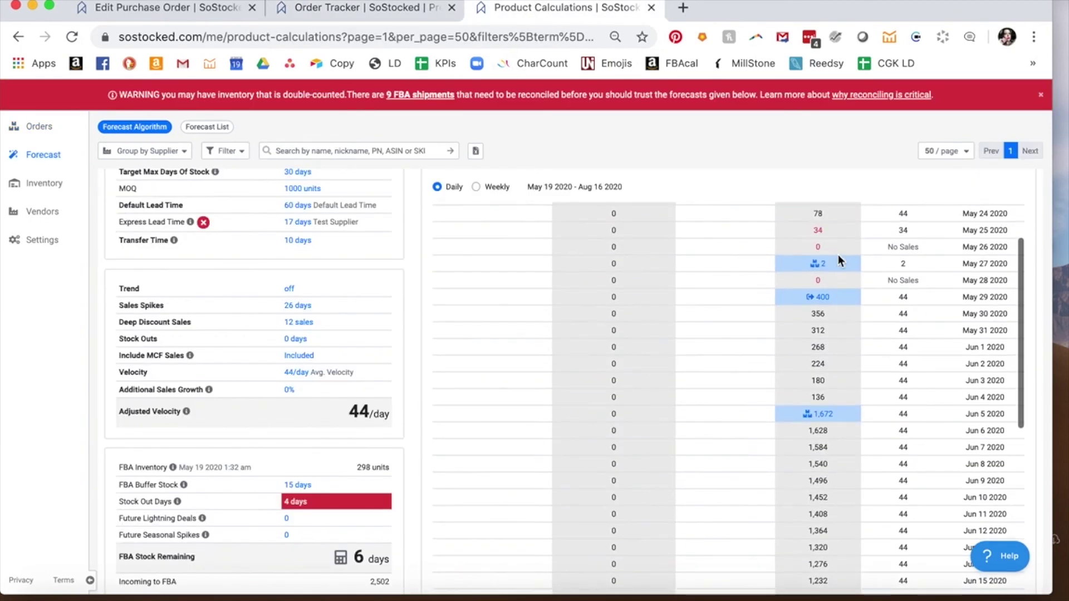
Review the FBA Inventory breakdown, then go back to the Order Tracker board
{"action": "mouse_move", "coordinate": [818, 232]}
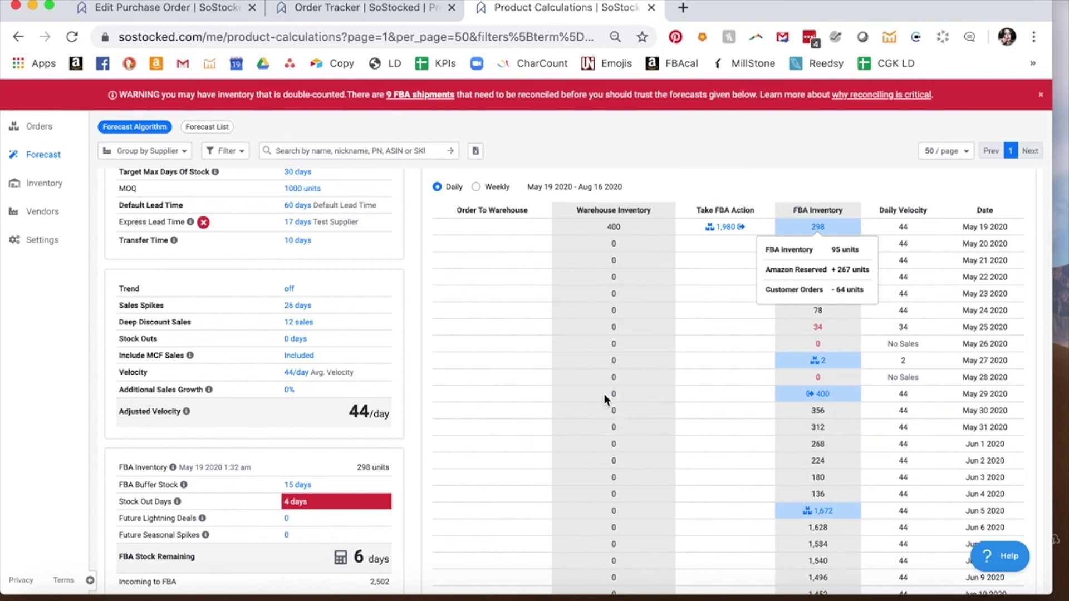
{"action": "left_click", "coordinate": [164, 15]}
{"action": "left_click", "coordinate": [312, 8]}
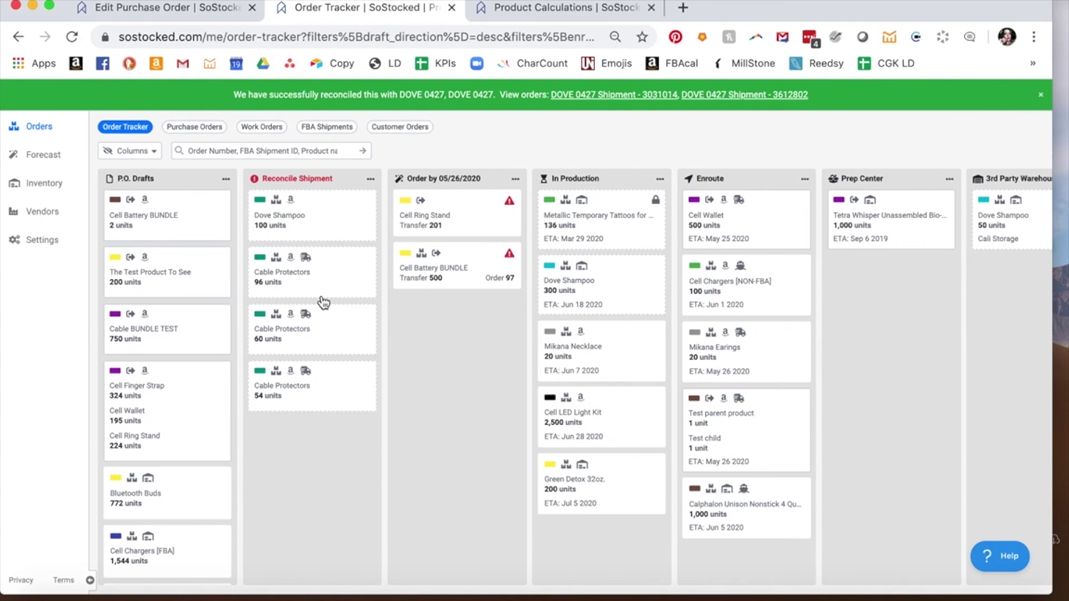
Open Dove Shampoo shipment FBA15M31D9V5 from the Reconcile Shipment column
{"action": "left_click", "coordinate": [286, 220]}
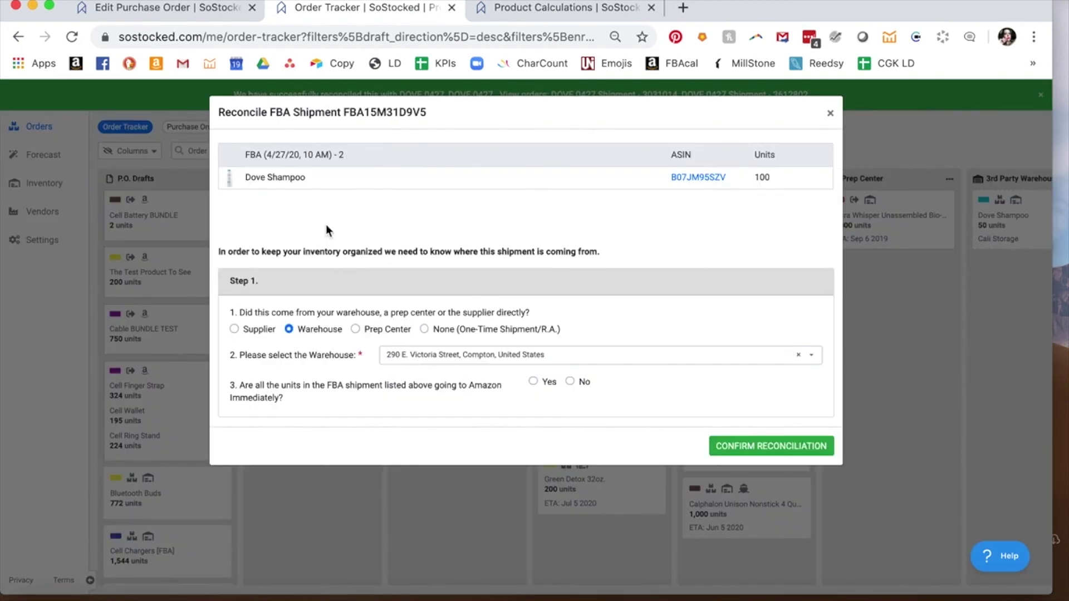